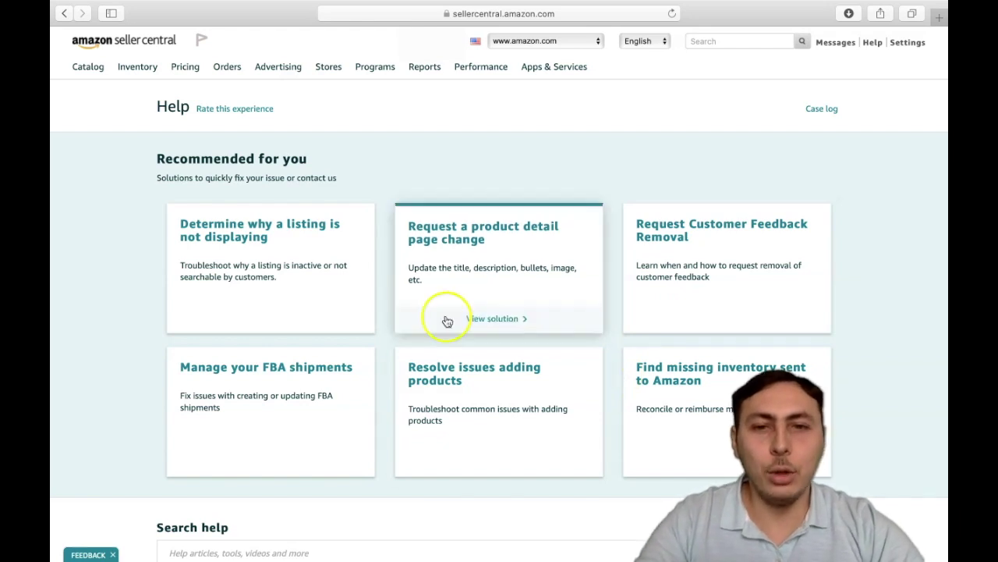
Step: Open the help solution for requesting a product detail page change and read its instructions
{"action": "left_click", "coordinate": [480, 259]}
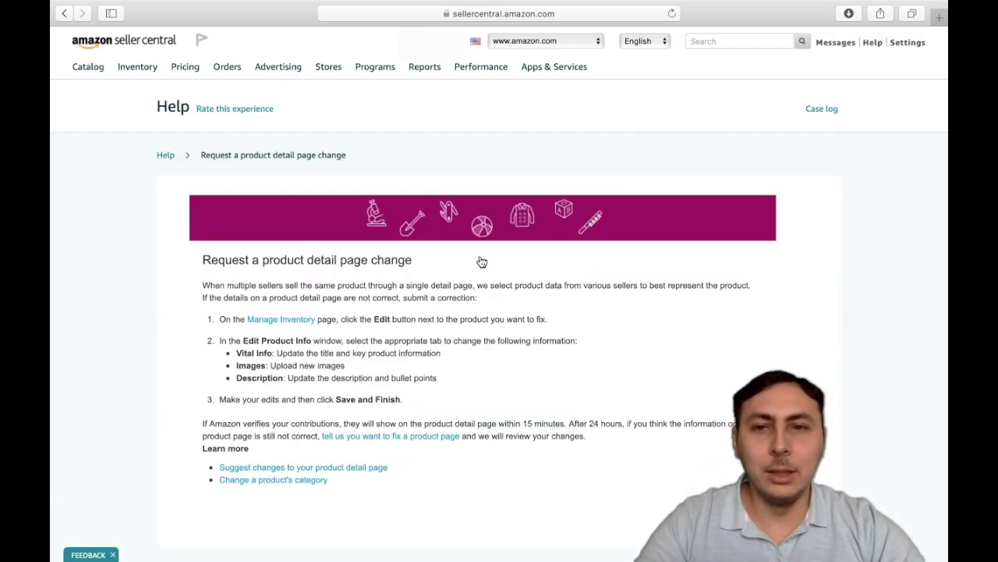
{"action": "scroll", "coordinate": [426, 326], "scroll_direction": "down", "scroll_amount": 2}
{"action": "scroll", "coordinate": [426, 326], "scroll_direction": "up", "scroll_amount": 2}
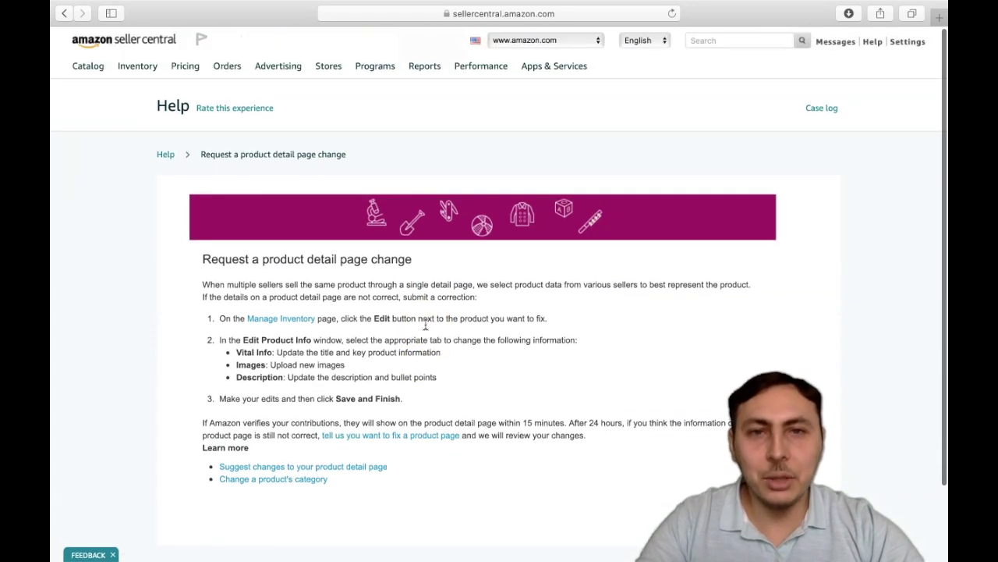
{"action": "scroll", "coordinate": [425, 325], "scroll_direction": "down", "scroll_amount": 2}
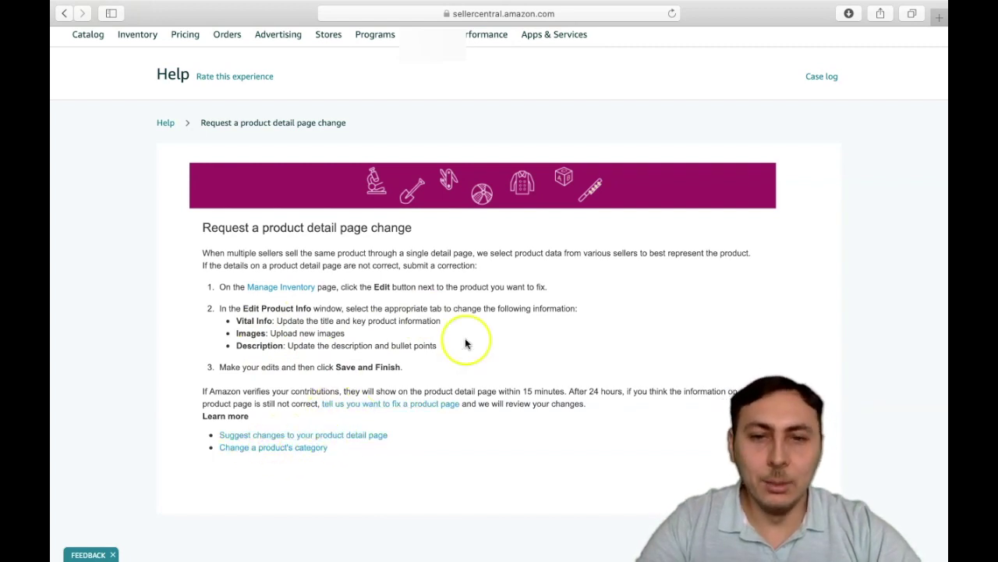
{"action": "scroll", "coordinate": [466, 343], "scroll_direction": "up", "scroll_amount": 1}
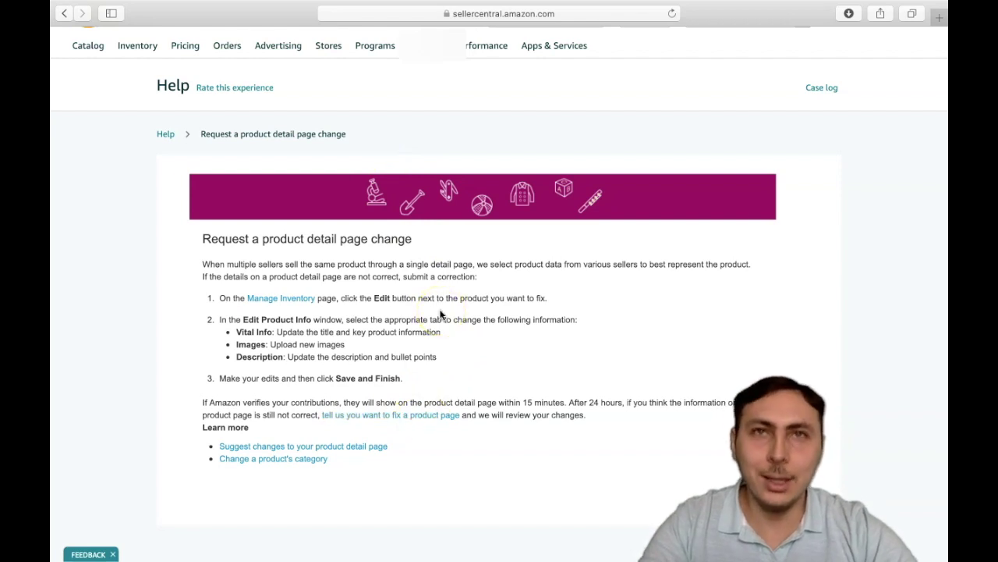
Step: Return to the main Help page and open Get Support for the Selling on Amazon service
{"action": "left_click", "coordinate": [164, 135]}
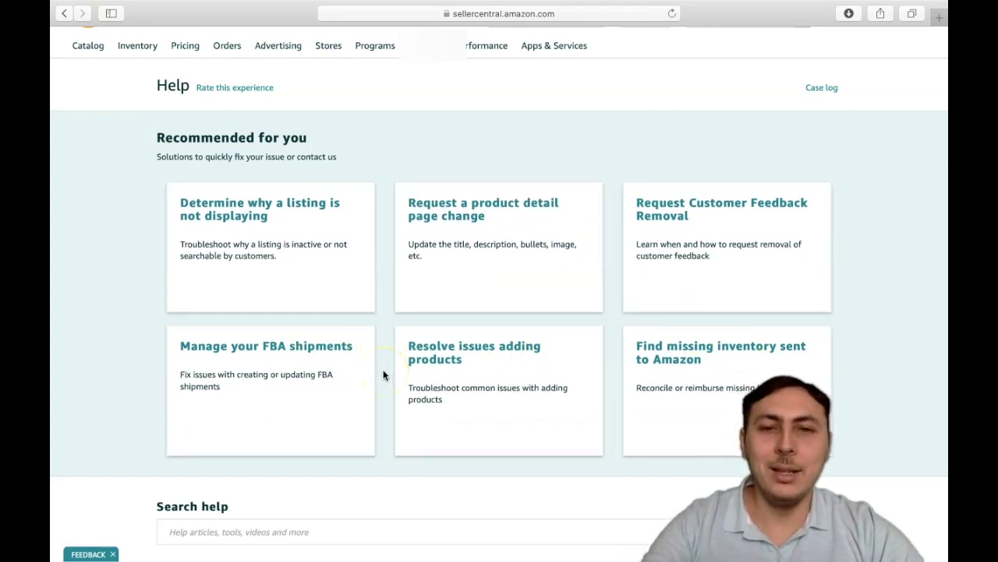
{"action": "scroll", "coordinate": [383, 375], "scroll_direction": "down", "scroll_amount": 5}
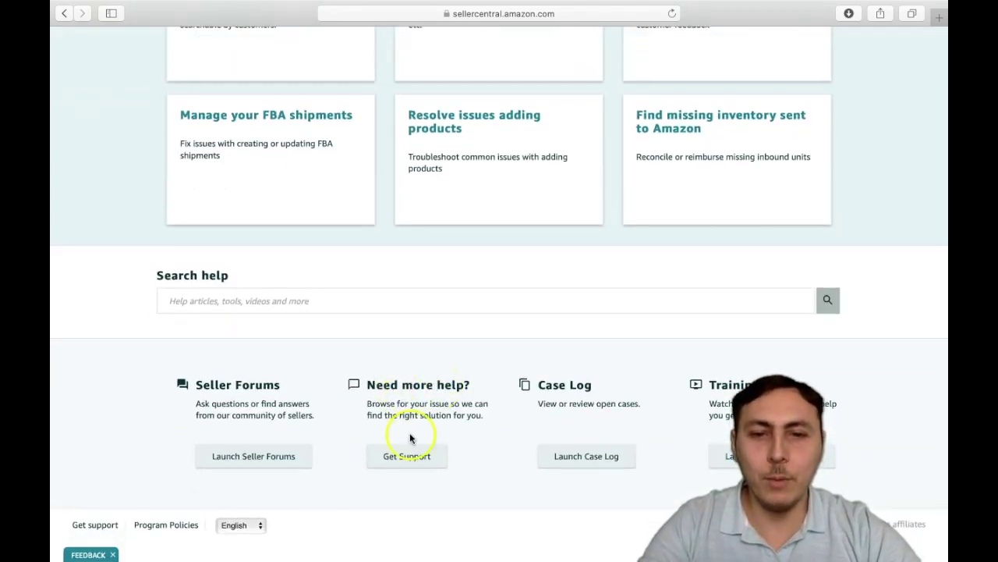
{"action": "left_click", "coordinate": [404, 461]}
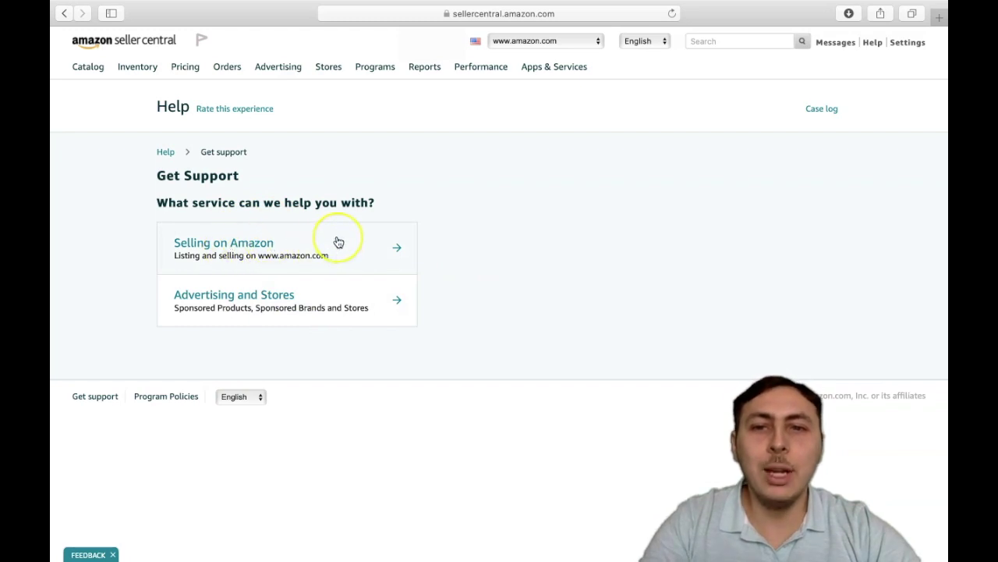
{"action": "left_click", "coordinate": [376, 298]}
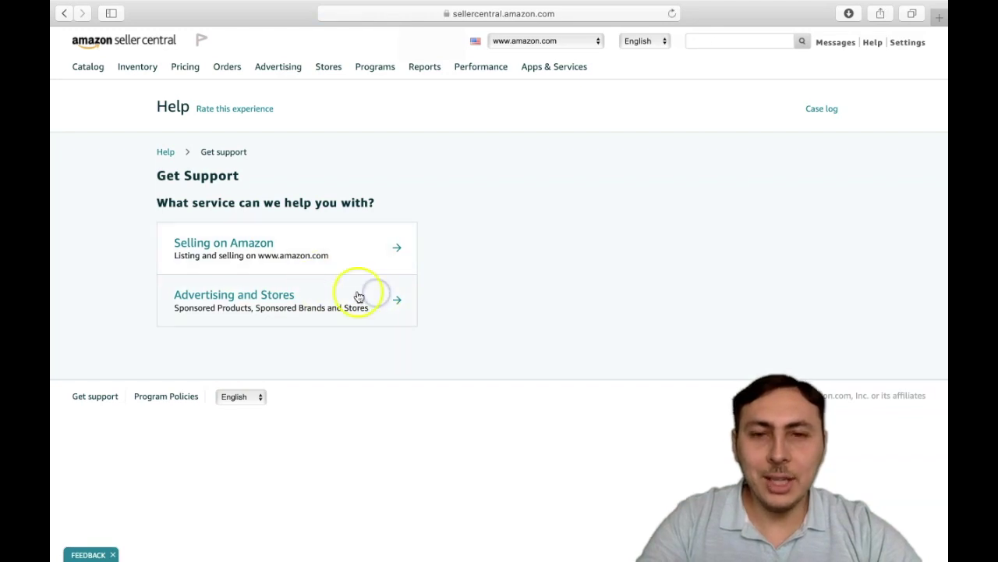
{"action": "left_click", "coordinate": [357, 248]}
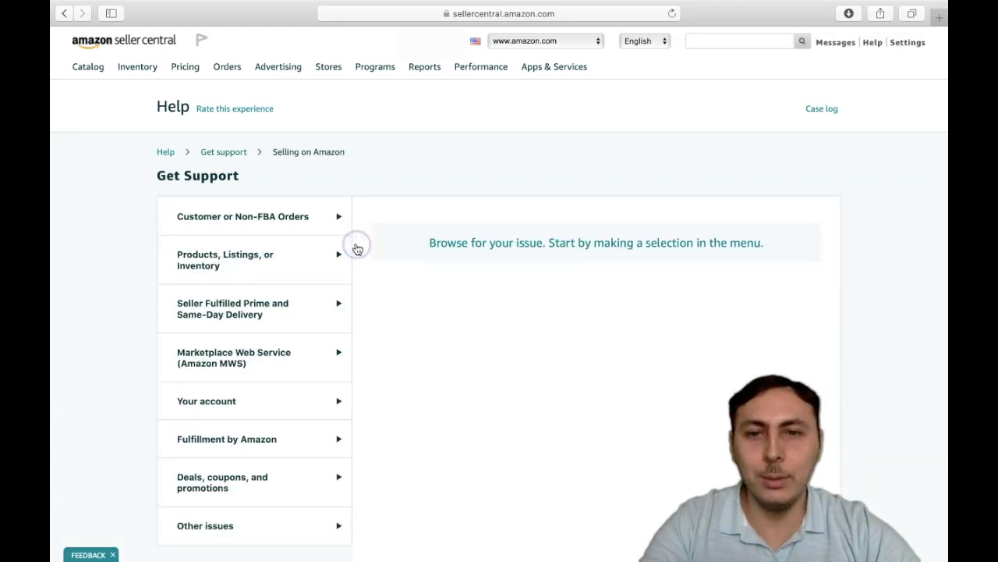
Step: Look through the support topics under Customer or Non-FBA Orders and under Products, Listings, or Inventory
{"action": "scroll", "coordinate": [357, 249], "scroll_direction": "down", "scroll_amount": 1}
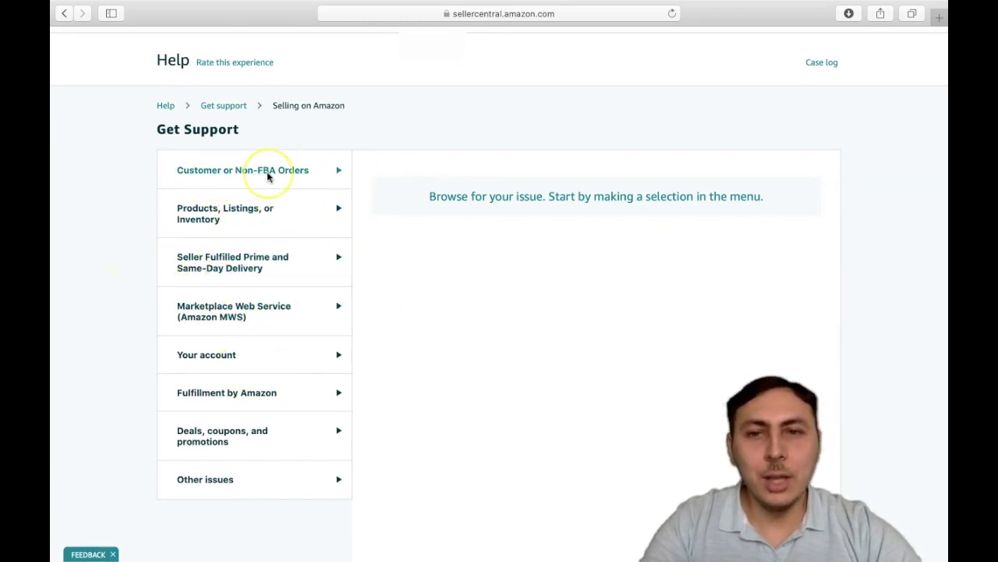
{"action": "left_click", "coordinate": [319, 170]}
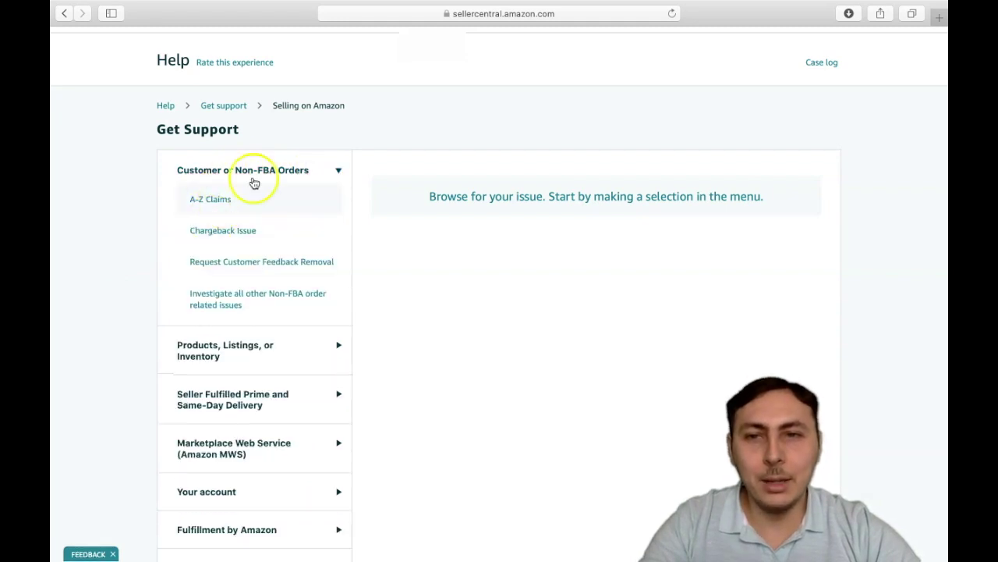
{"action": "left_click", "coordinate": [315, 173]}
{"action": "left_click", "coordinate": [307, 219]}
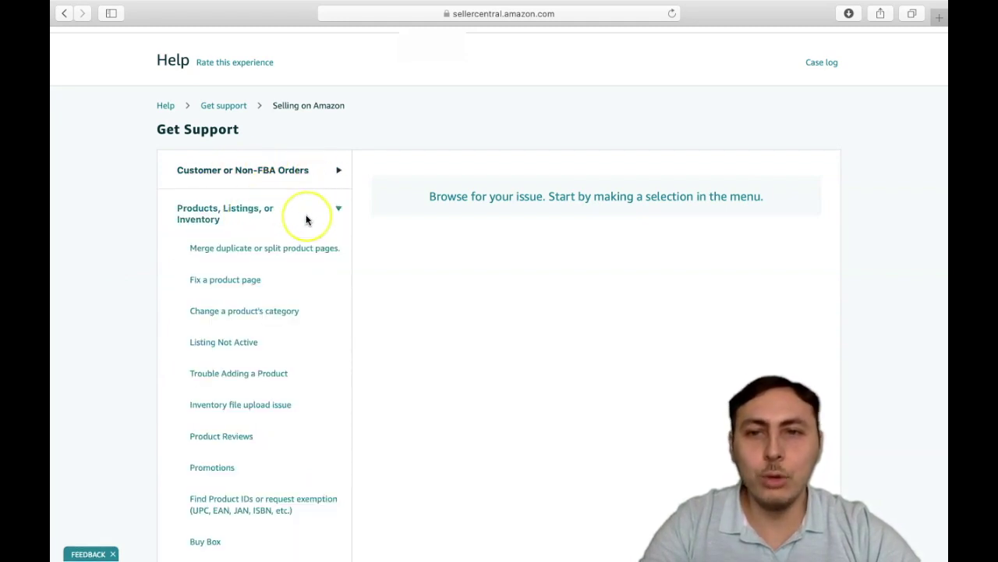
{"action": "scroll", "coordinate": [307, 219], "scroll_direction": "down", "scroll_amount": 1}
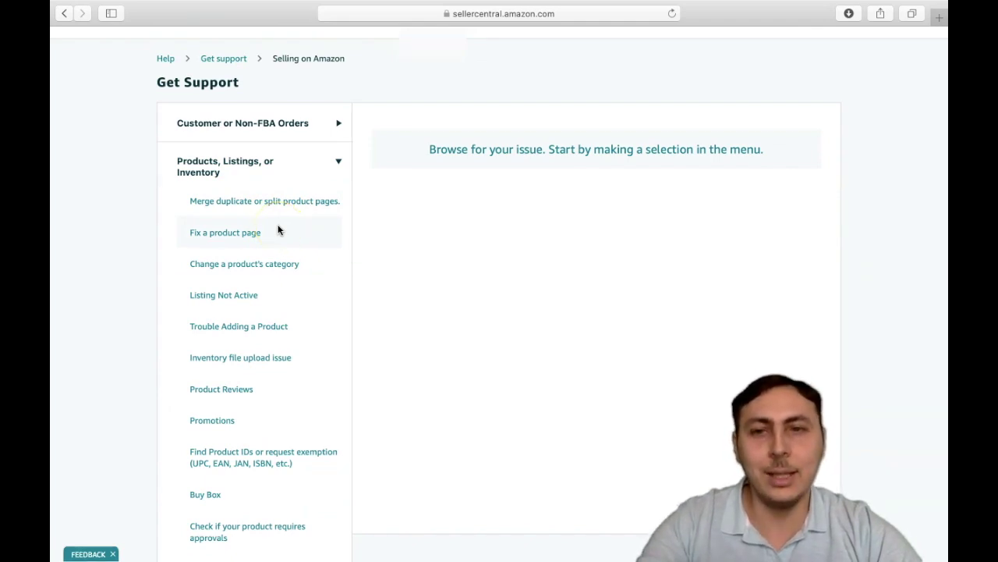
Step: Open the Listing Not Active topic to view the tool that determines why a listing is not displaying
{"action": "left_click", "coordinate": [225, 233]}
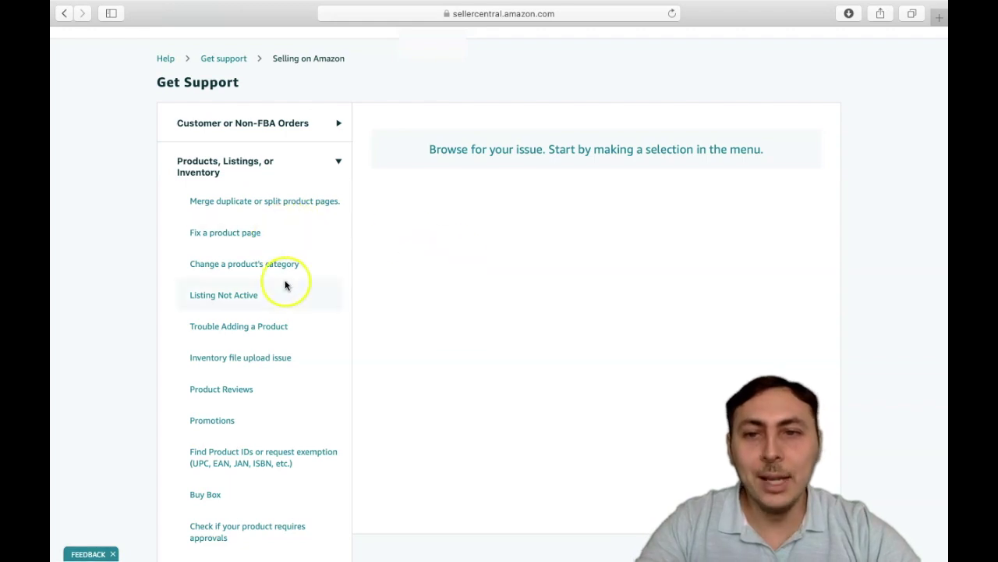
{"action": "left_click", "coordinate": [225, 296]}
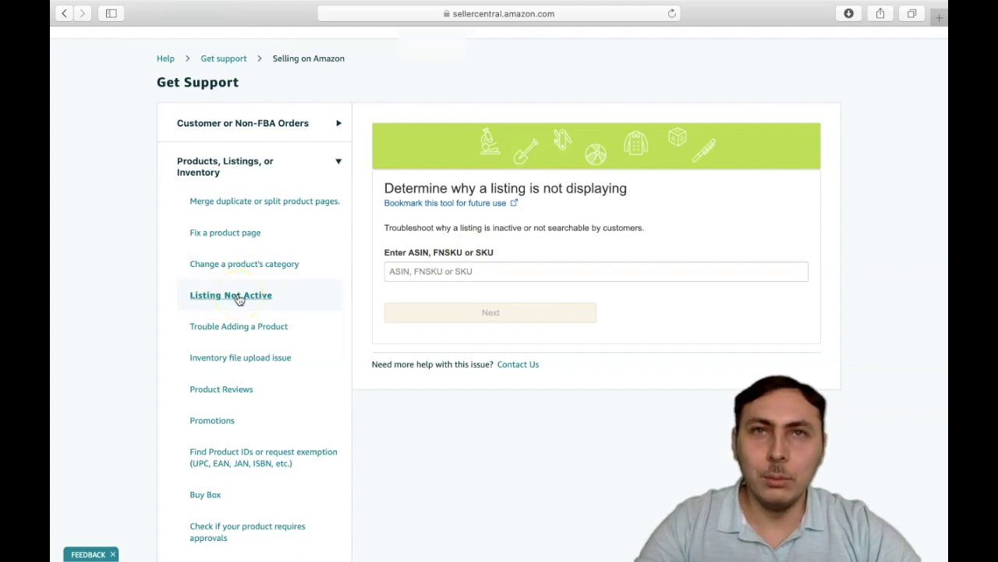
{"action": "left_click", "coordinate": [428, 271]}
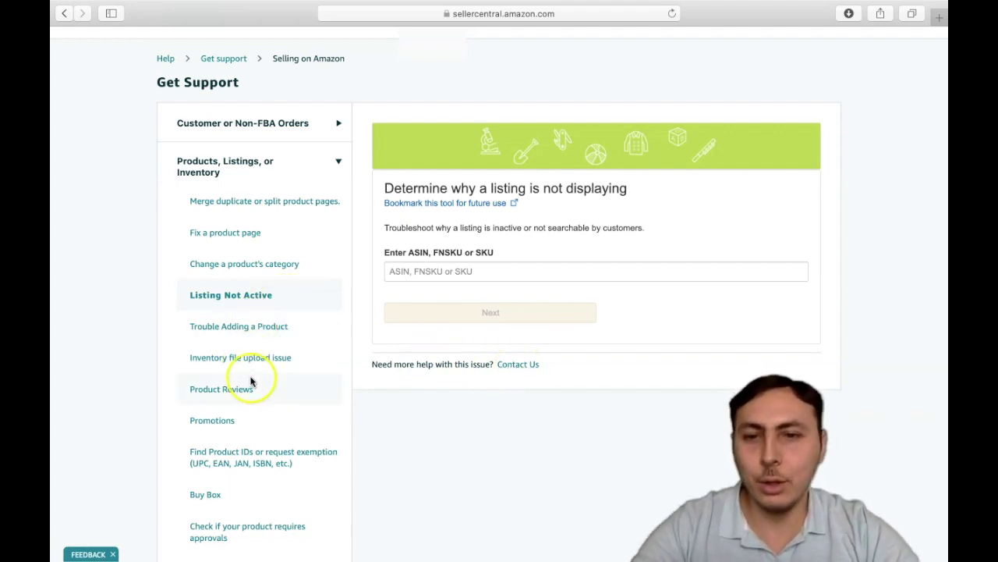
Step: Open the topic on checking whether a product requires approvals and read its guidance on restricted categories
{"action": "scroll", "coordinate": [251, 382], "scroll_direction": "down", "scroll_amount": 2}
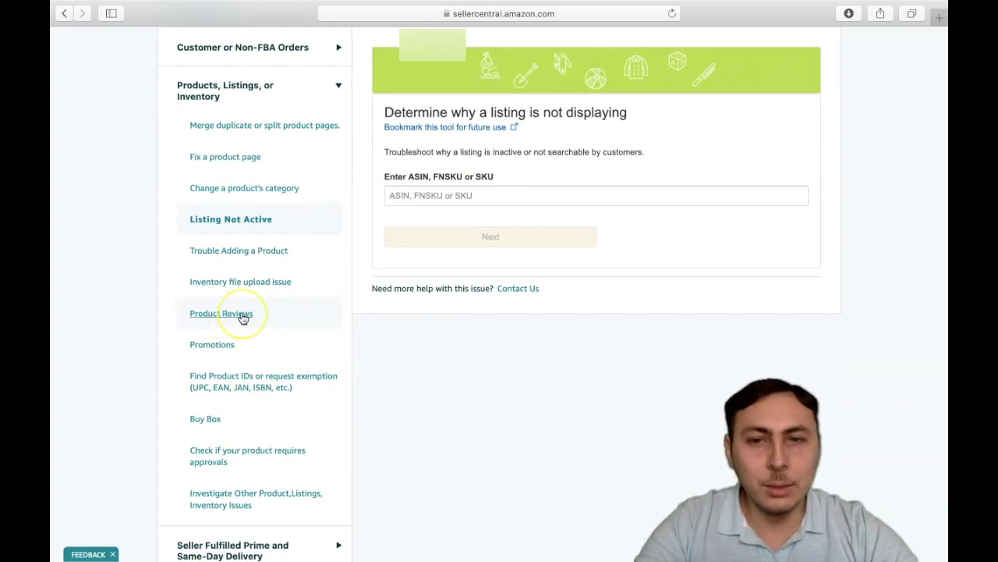
{"action": "scroll", "coordinate": [245, 320], "scroll_direction": "down", "scroll_amount": 2}
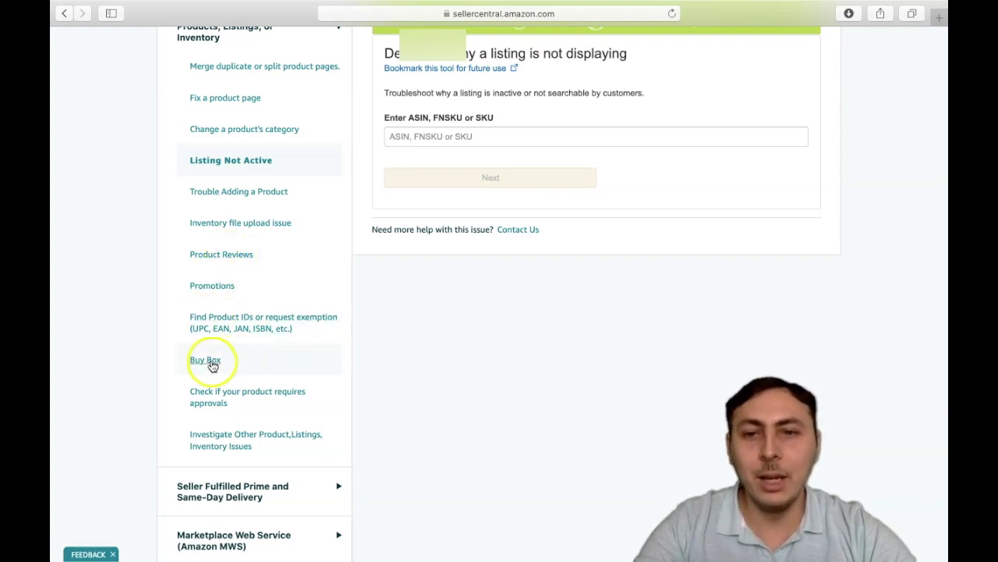
{"action": "scroll", "coordinate": [213, 364], "scroll_direction": "down", "scroll_amount": 1}
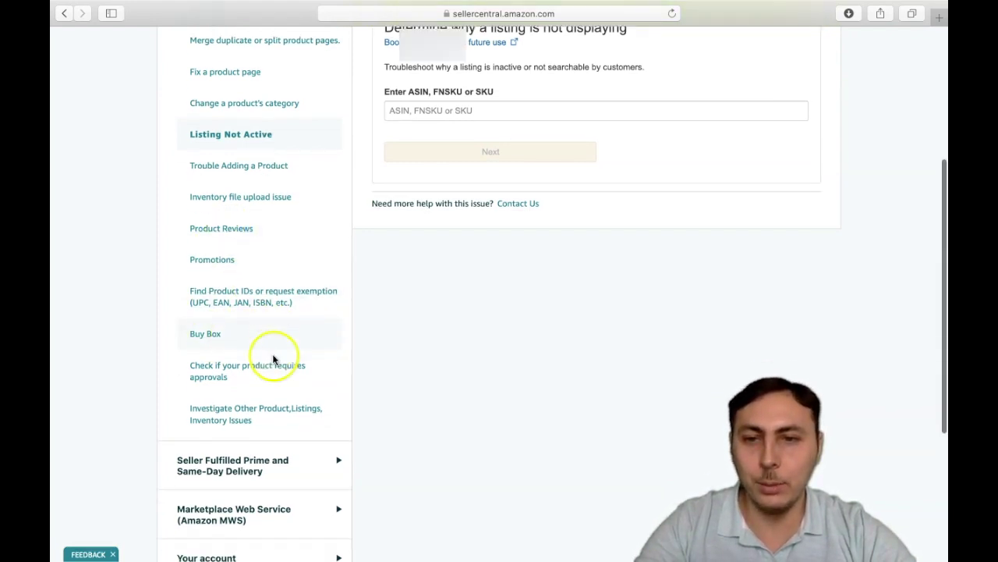
{"action": "left_click", "coordinate": [232, 361]}
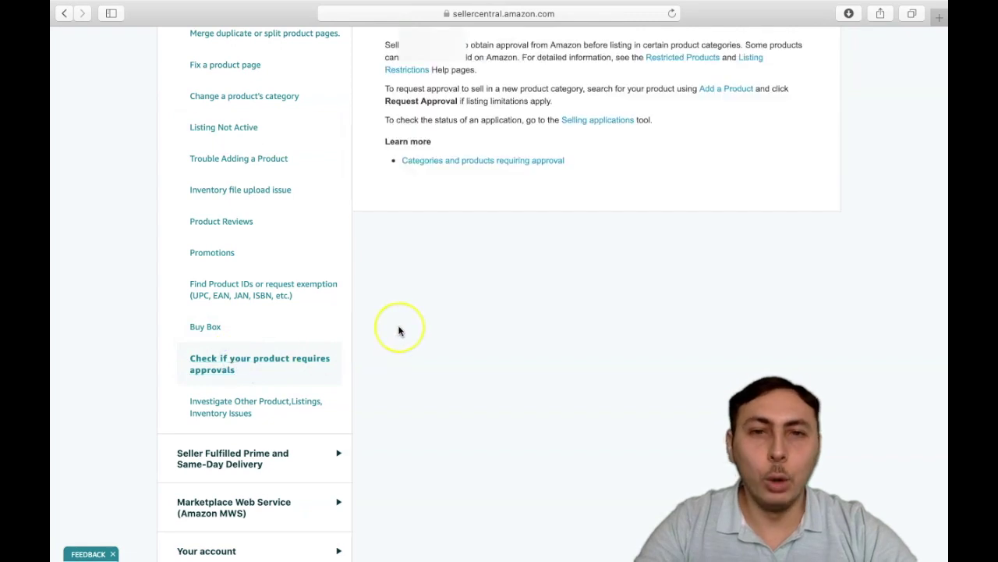
{"action": "scroll", "coordinate": [390, 334], "scroll_direction": "up", "scroll_amount": 4}
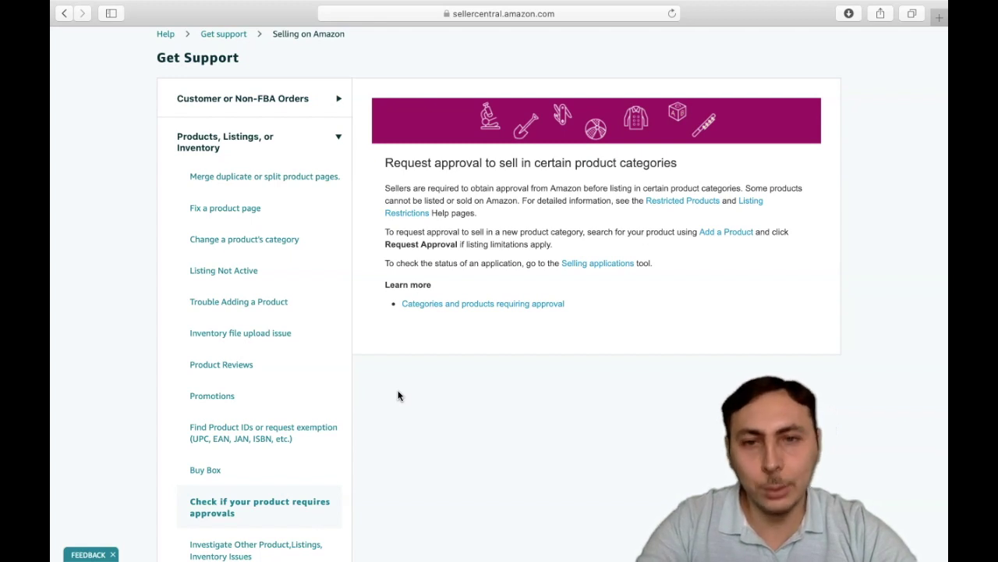
{"action": "left_click", "coordinate": [460, 310]}
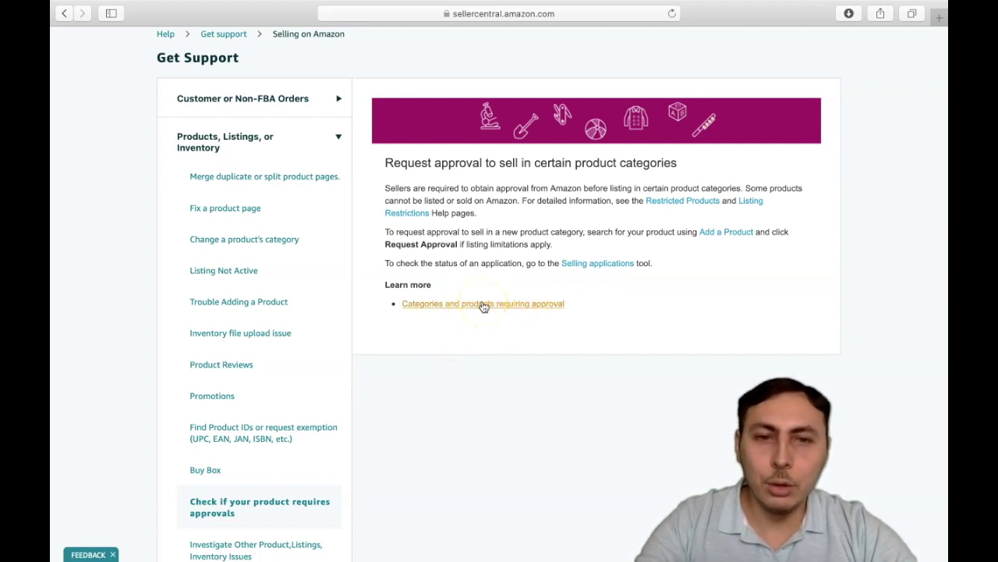
{"action": "left_click", "coordinate": [481, 371]}
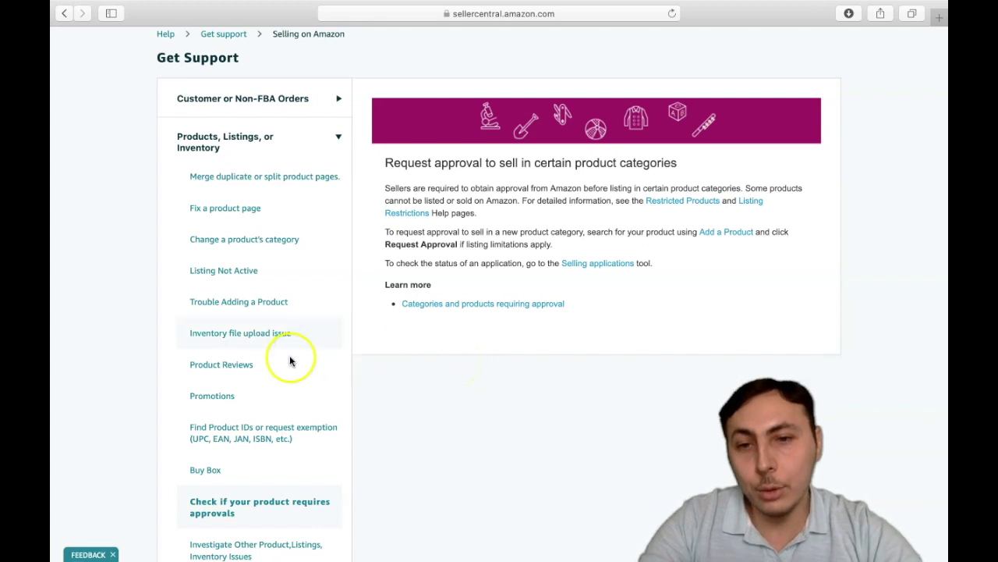
Step: Collapse the Products, Listings, or Inventory topics and open Other account issues under Your account
{"action": "scroll", "coordinate": [275, 366], "scroll_direction": "down", "scroll_amount": 3}
{"action": "scroll", "coordinate": [272, 252], "scroll_direction": "up", "scroll_amount": 3}
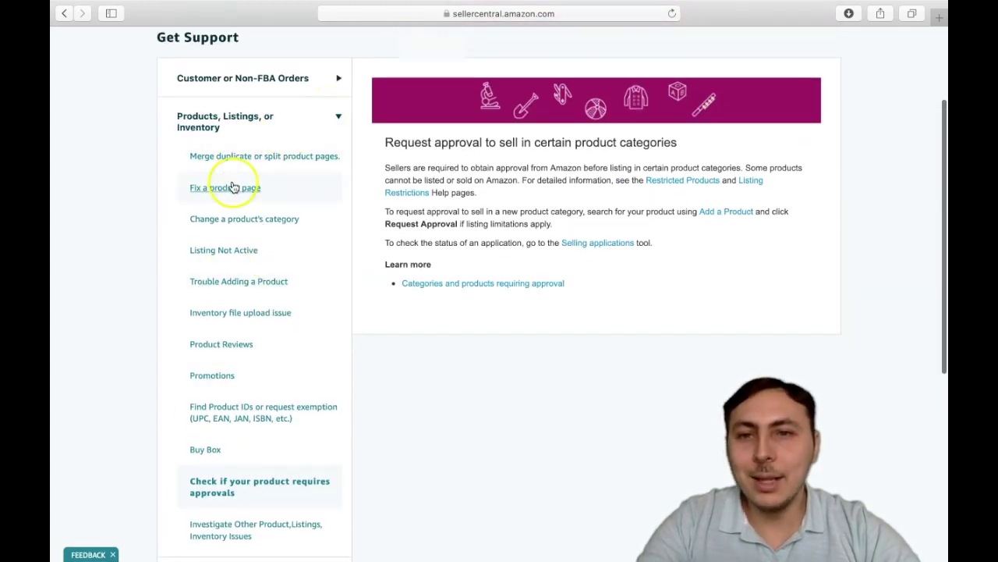
{"action": "left_click", "coordinate": [336, 118]}
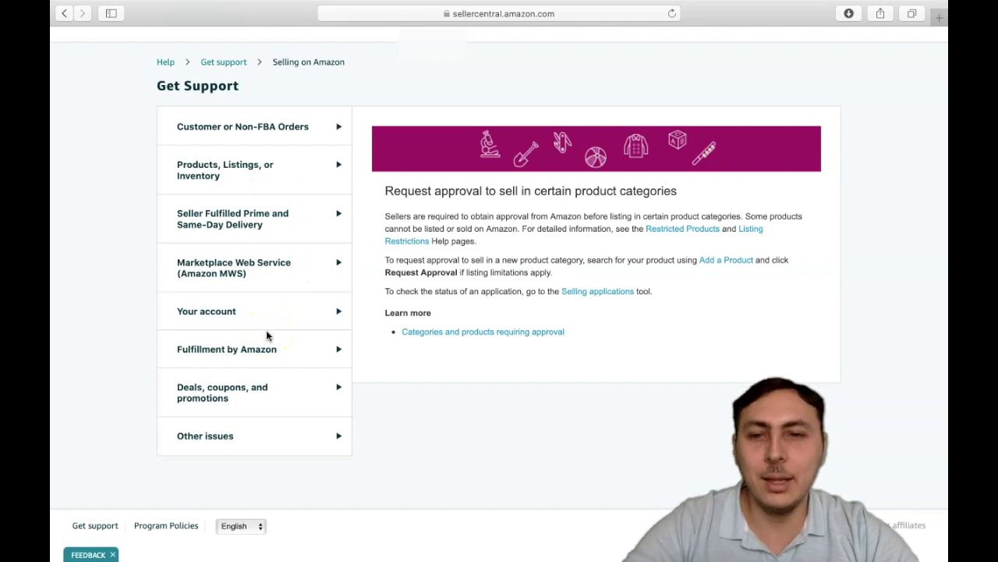
{"action": "left_click", "coordinate": [339, 312]}
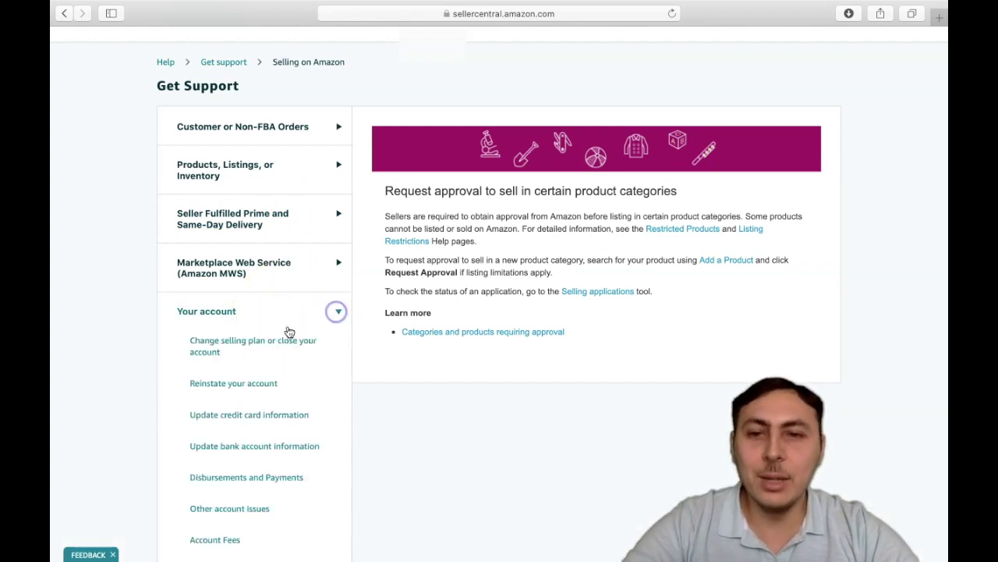
{"action": "scroll", "coordinate": [289, 332], "scroll_direction": "down", "scroll_amount": 4}
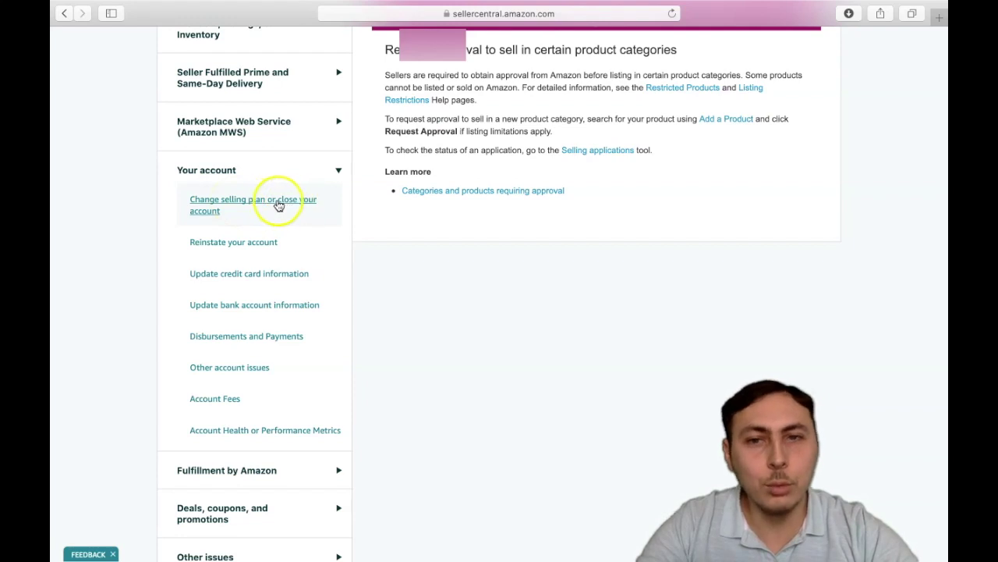
{"action": "scroll", "coordinate": [257, 226], "scroll_direction": "down", "scroll_amount": 2}
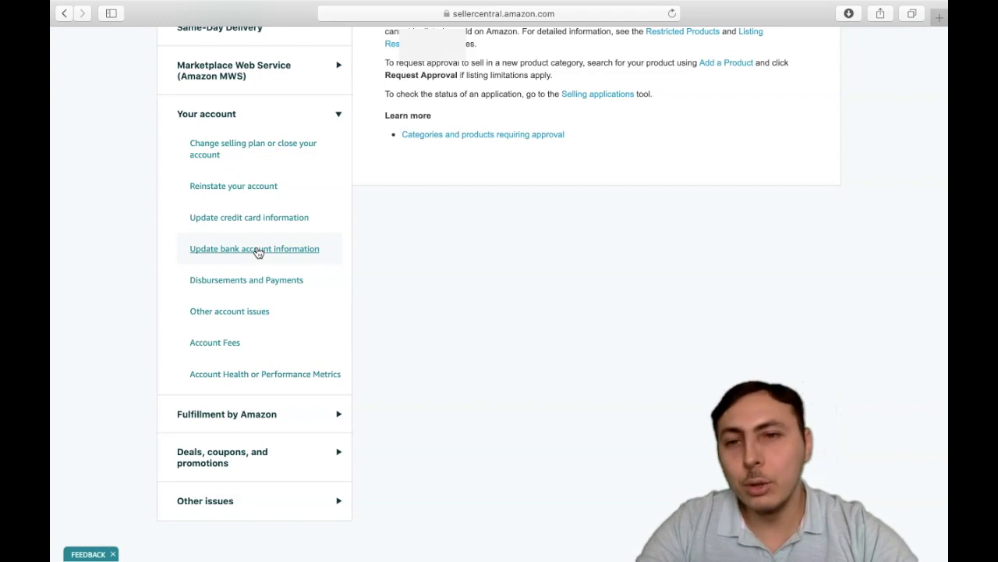
{"action": "left_click", "coordinate": [242, 248]}
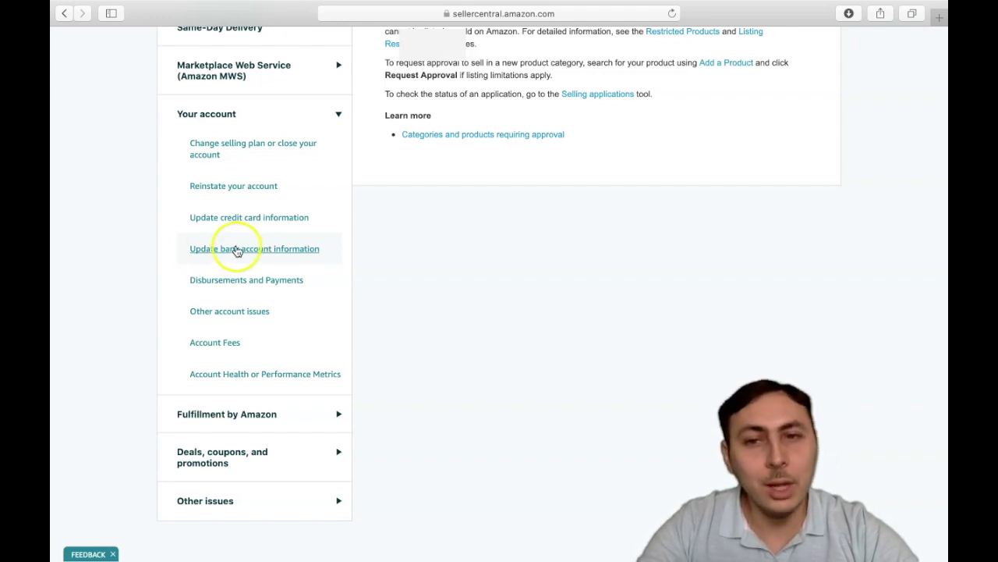
{"action": "left_click", "coordinate": [246, 318]}
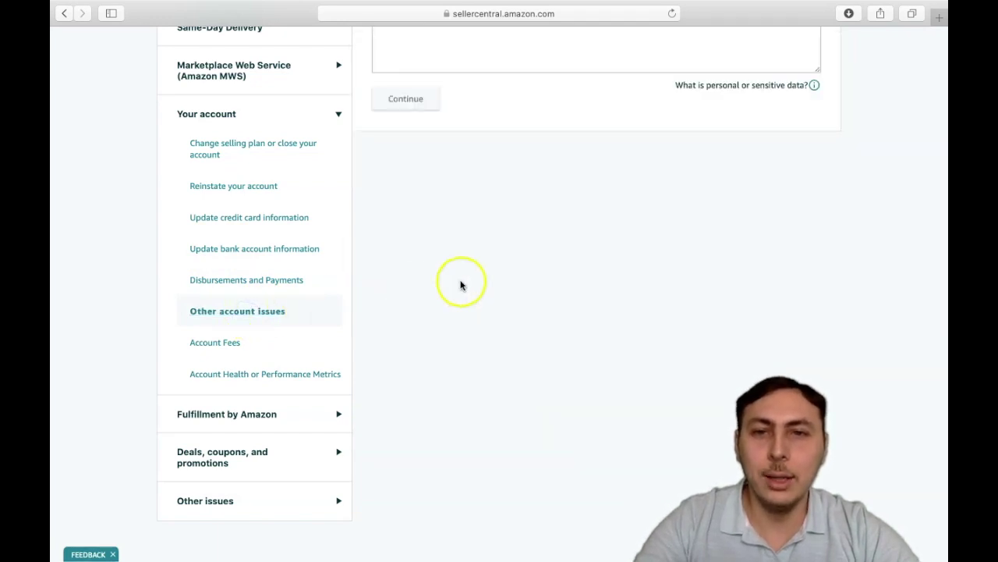
Step: Describe the issue as "suspend" and continue to the matching issue choices
{"action": "scroll", "coordinate": [468, 241], "scroll_direction": "up", "scroll_amount": 5}
{"action": "left_click", "coordinate": [446, 203]}
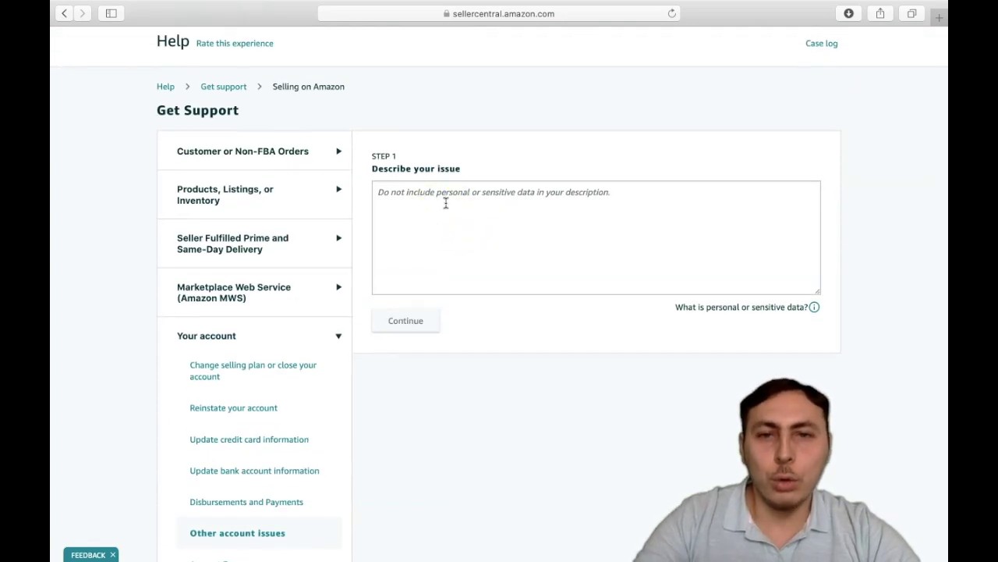
{"action": "left_click", "coordinate": [428, 202]}
{"action": "type", "text": "suspend"}
{"action": "left_click", "coordinate": [415, 271]}
{"action": "left_click", "coordinate": [405, 321]}
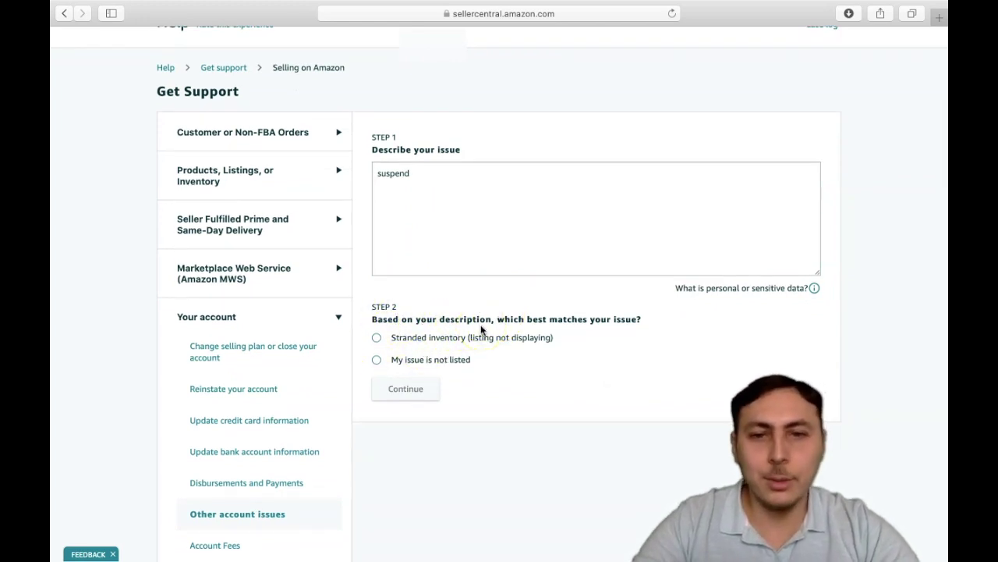
Step: Choose "My issue is not listed" and continue to the contact options for connecting with an associate
{"action": "left_click", "coordinate": [377, 361]}
{"action": "left_click", "coordinate": [399, 389]}
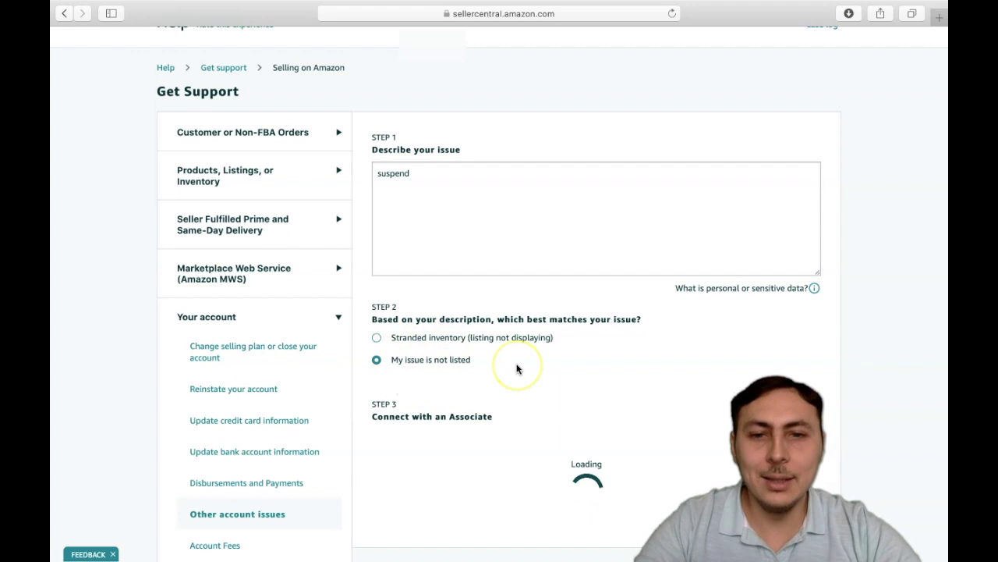
{"action": "scroll", "coordinate": [583, 234], "scroll_direction": "down", "scroll_amount": 5}
{"action": "scroll", "coordinate": [582, 235], "scroll_direction": "up", "scroll_amount": 1}
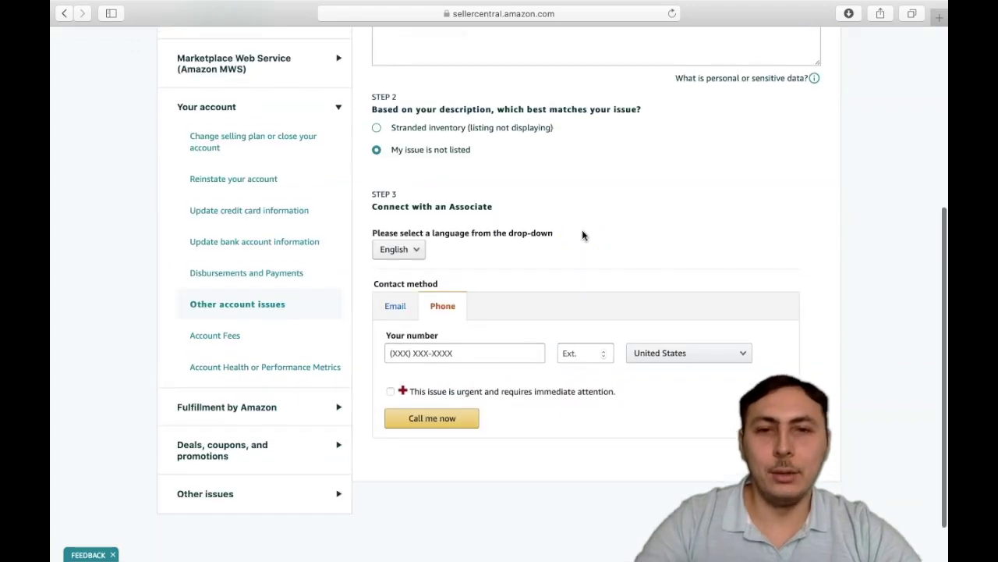
{"action": "left_click", "coordinate": [537, 280]}
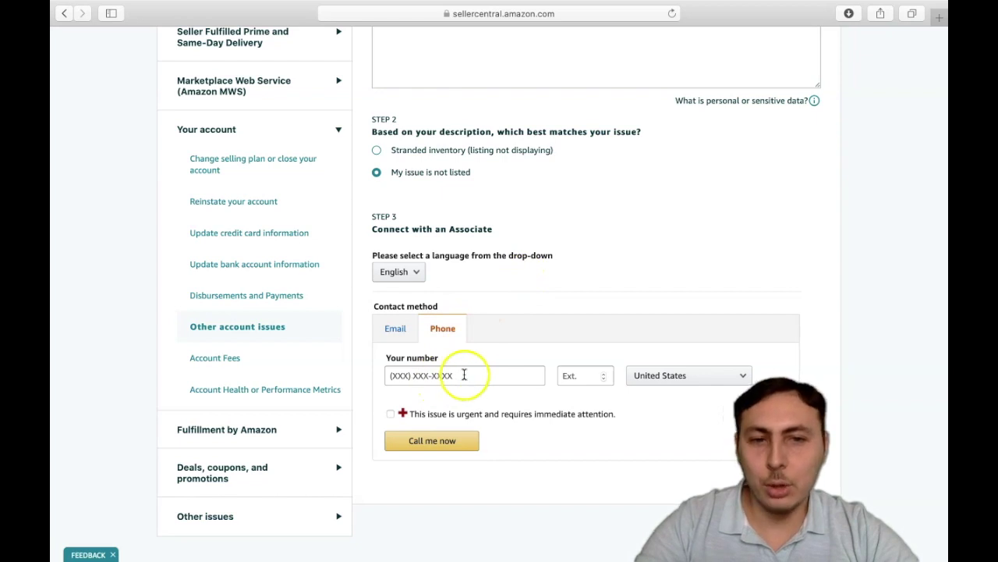
Step: Check the country choices for a phone callback, keep United States, and switch the contact method to Email
{"action": "left_click", "coordinate": [676, 376]}
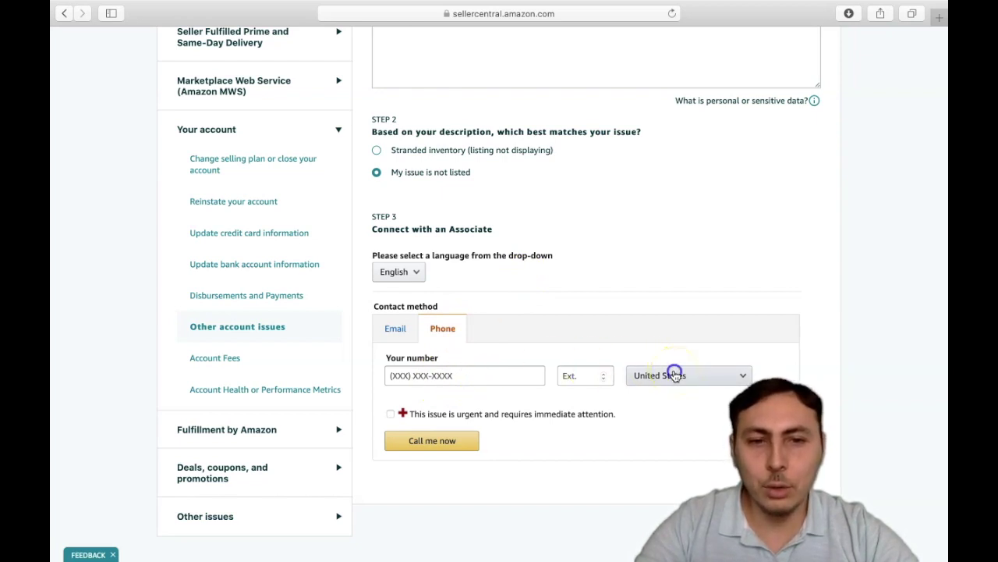
{"action": "left_click", "coordinate": [784, 270]}
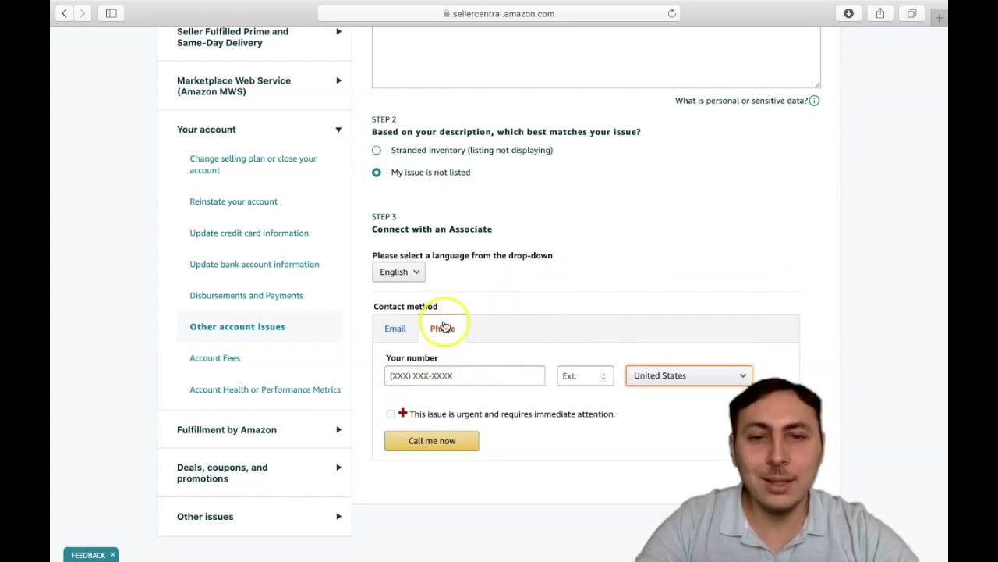
{"action": "left_click", "coordinate": [443, 376]}
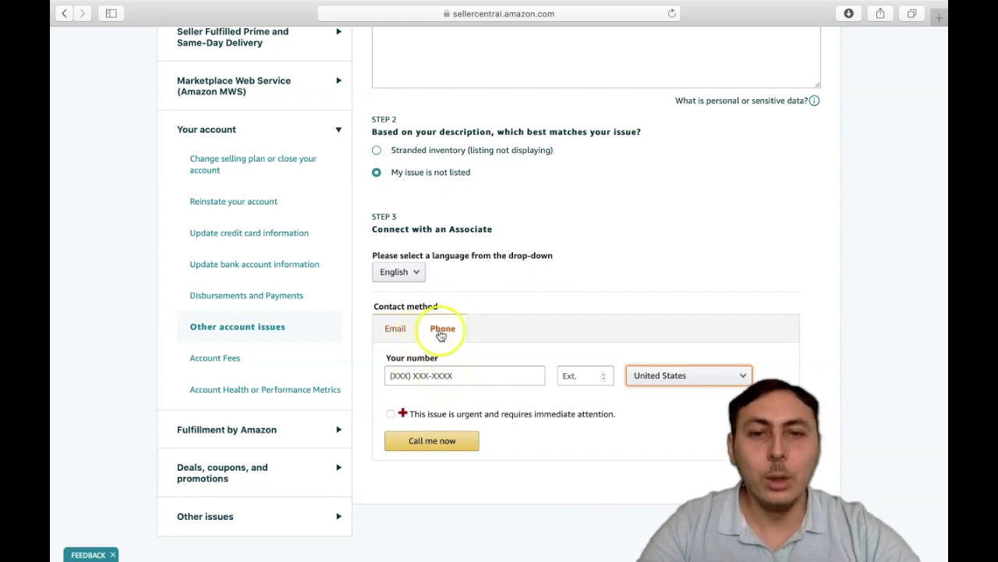
{"action": "left_click", "coordinate": [395, 329]}
Step: Review the support form from the issue description through the matching issue to the email contact fields
{"action": "scroll", "coordinate": [394, 326], "scroll_direction": "up", "scroll_amount": 5}
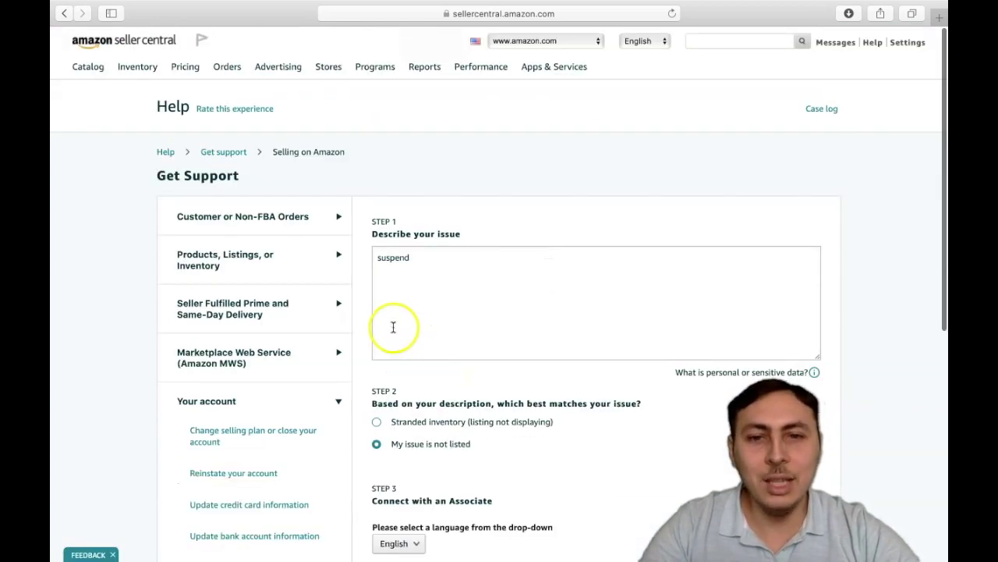
{"action": "scroll", "coordinate": [555, 307], "scroll_direction": "down", "scroll_amount": 4}
{"action": "scroll", "coordinate": [553, 309], "scroll_direction": "down", "scroll_amount": 4}
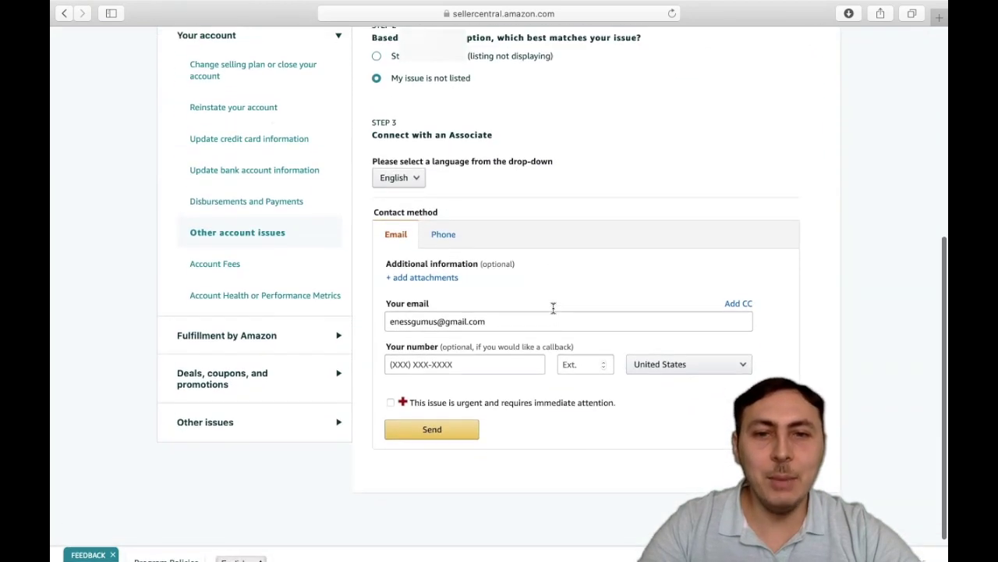
{"action": "scroll", "coordinate": [583, 158], "scroll_direction": "up", "scroll_amount": 10}
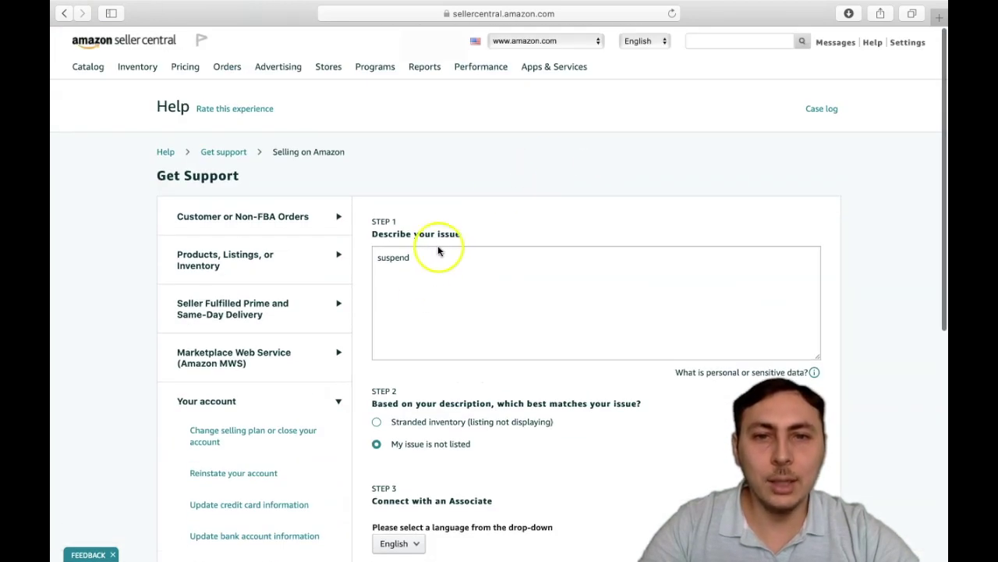
{"action": "scroll", "coordinate": [438, 277], "scroll_direction": "down", "scroll_amount": 1}
{"action": "left_click", "coordinate": [429, 230]}
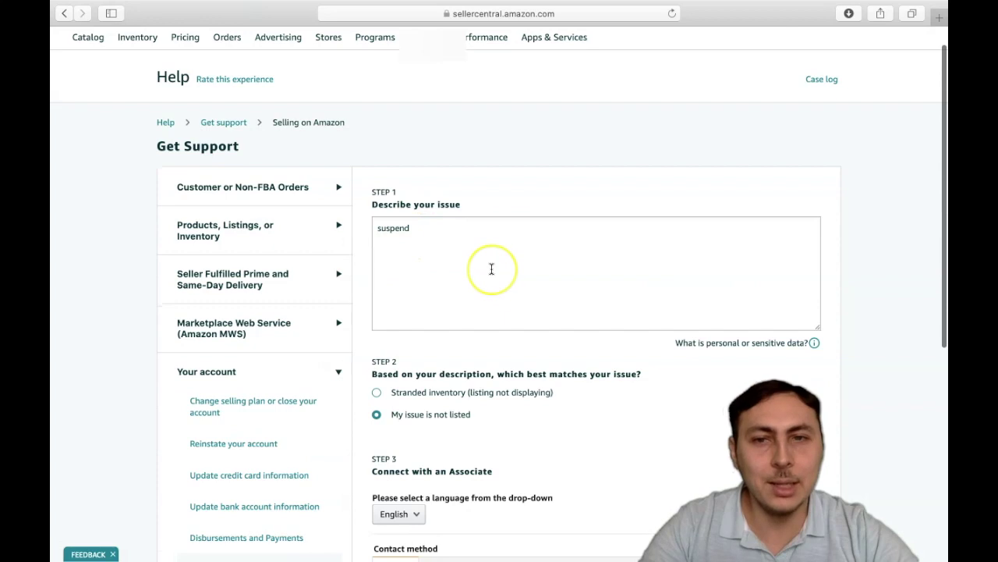
{"action": "scroll", "coordinate": [490, 270], "scroll_direction": "down", "scroll_amount": 1}
{"action": "scroll", "coordinate": [491, 269], "scroll_direction": "down", "scroll_amount": 1}
{"action": "left_click", "coordinate": [424, 206]}
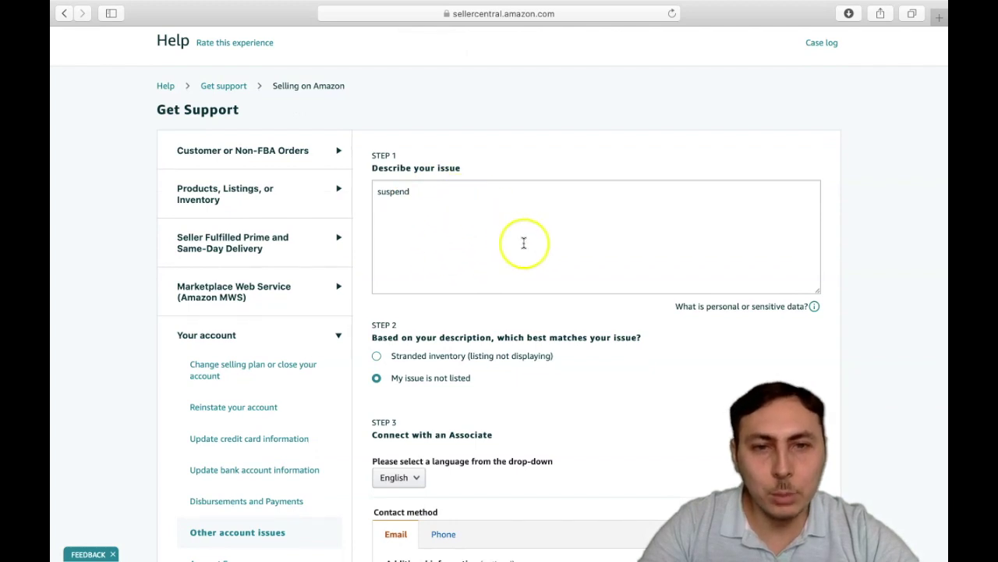
{"action": "scroll", "coordinate": [551, 258], "scroll_direction": "down", "scroll_amount": 5}
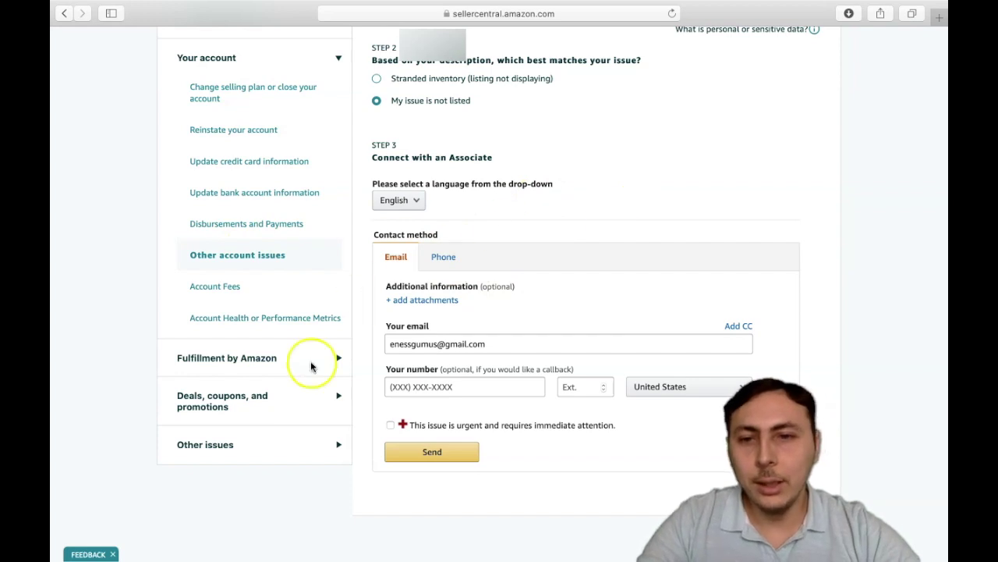
{"action": "scroll", "coordinate": [273, 343], "scroll_direction": "up", "scroll_amount": 1}
{"action": "scroll", "coordinate": [273, 343], "scroll_direction": "up", "scroll_amount": 5}
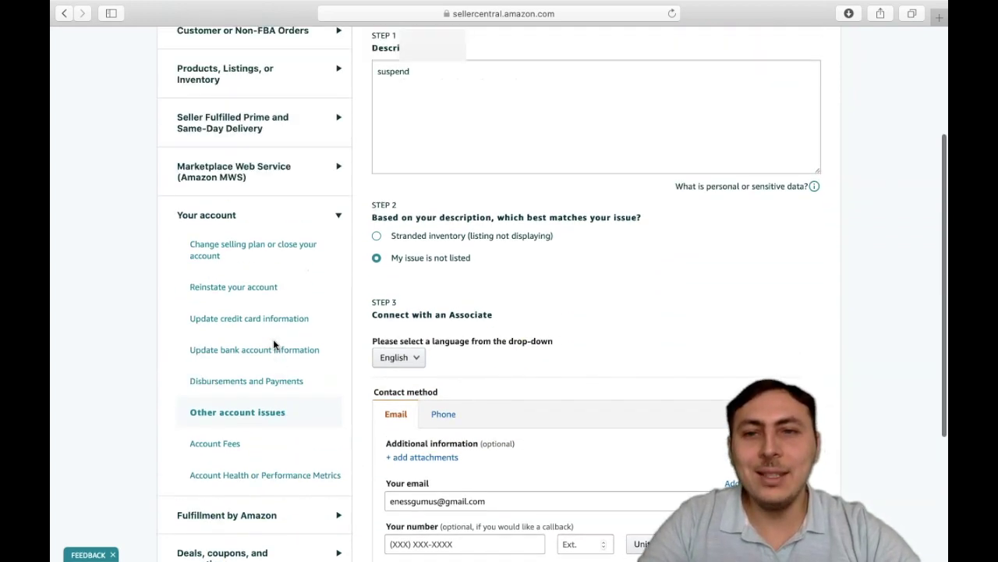
{"action": "scroll", "coordinate": [246, 326], "scroll_direction": "down", "scroll_amount": 10}
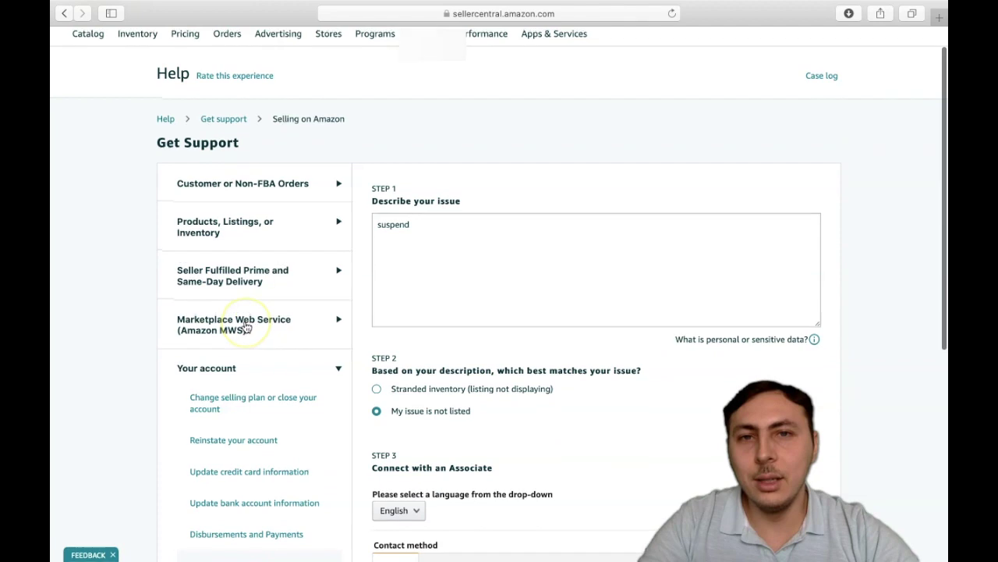
{"action": "scroll", "coordinate": [245, 312], "scroll_direction": "up", "scroll_amount": 7}
{"action": "scroll", "coordinate": [242, 310], "scroll_direction": "up", "scroll_amount": 3}
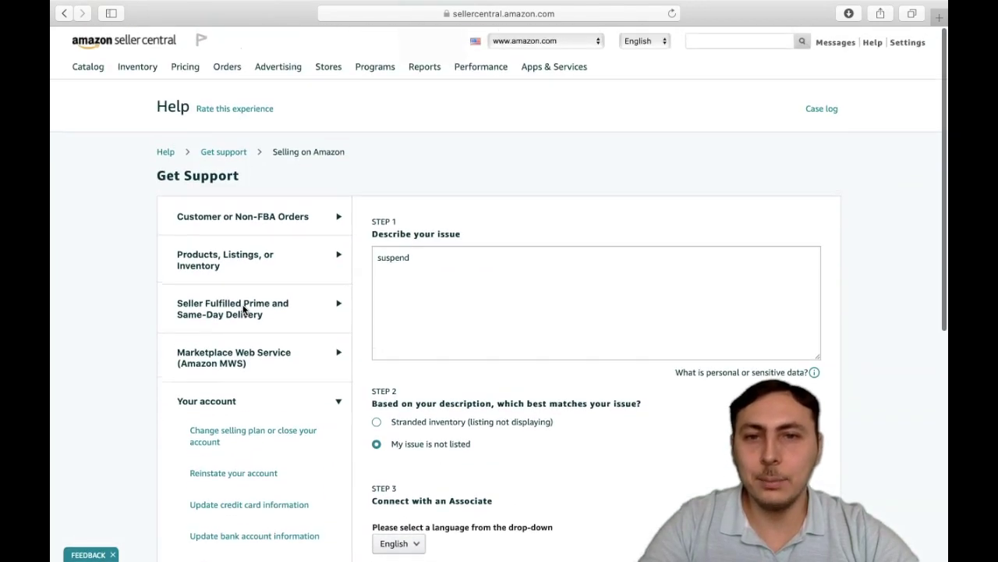
{"action": "scroll", "coordinate": [242, 327], "scroll_direction": "down", "scroll_amount": 1}
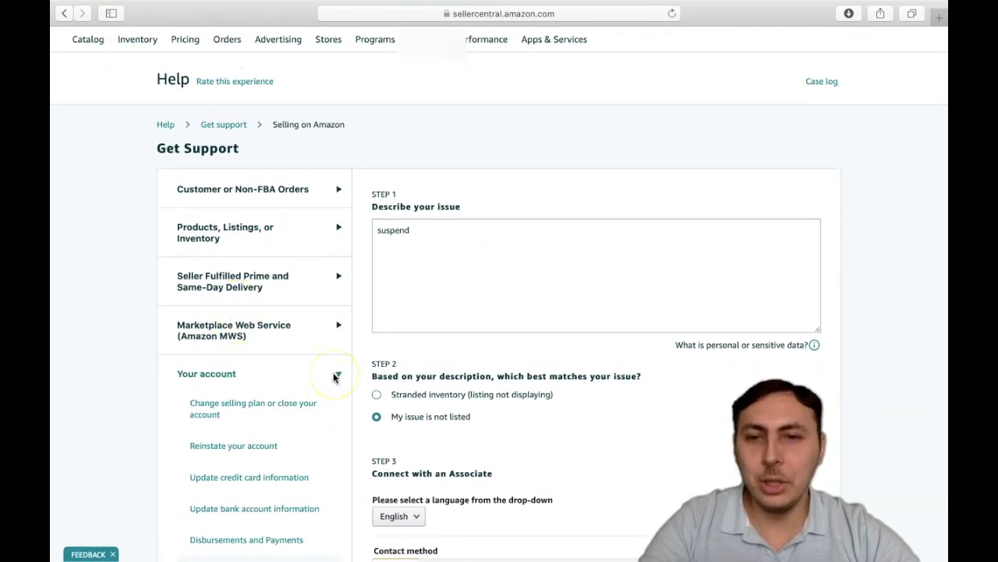
{"action": "left_click", "coordinate": [444, 404]}
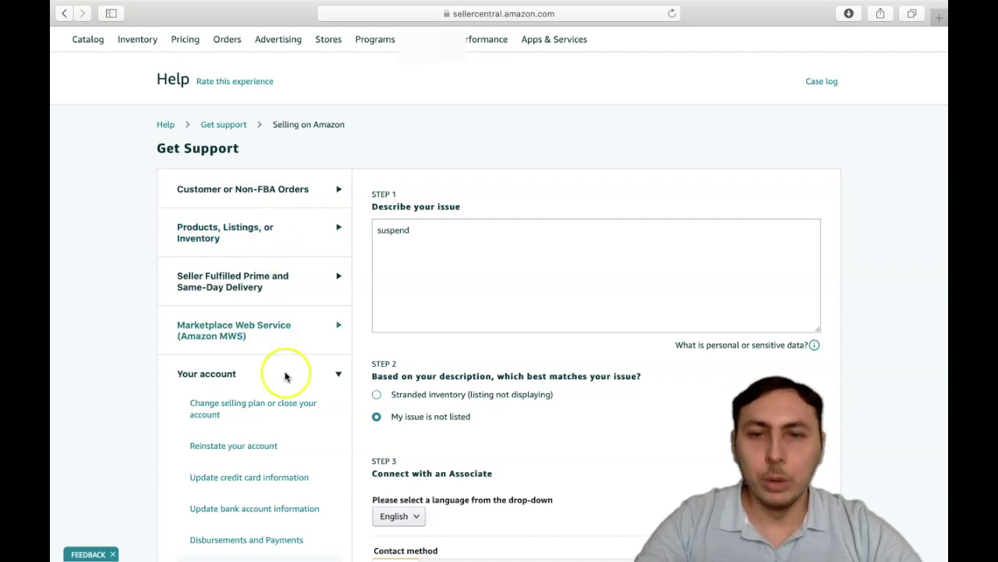
Step: Expand the Fulfillment by Amazon topics and look over the inventory, orders and other FBA subtopics
{"action": "scroll", "coordinate": [285, 378], "scroll_direction": "down", "scroll_amount": 5}
{"action": "scroll", "coordinate": [285, 376], "scroll_direction": "down", "scroll_amount": 1}
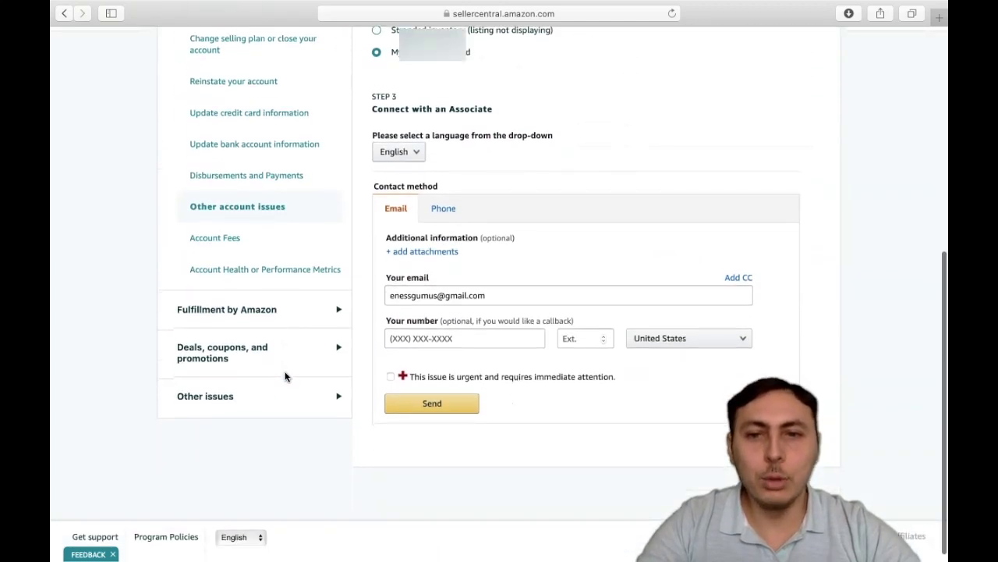
{"action": "left_click", "coordinate": [335, 309]}
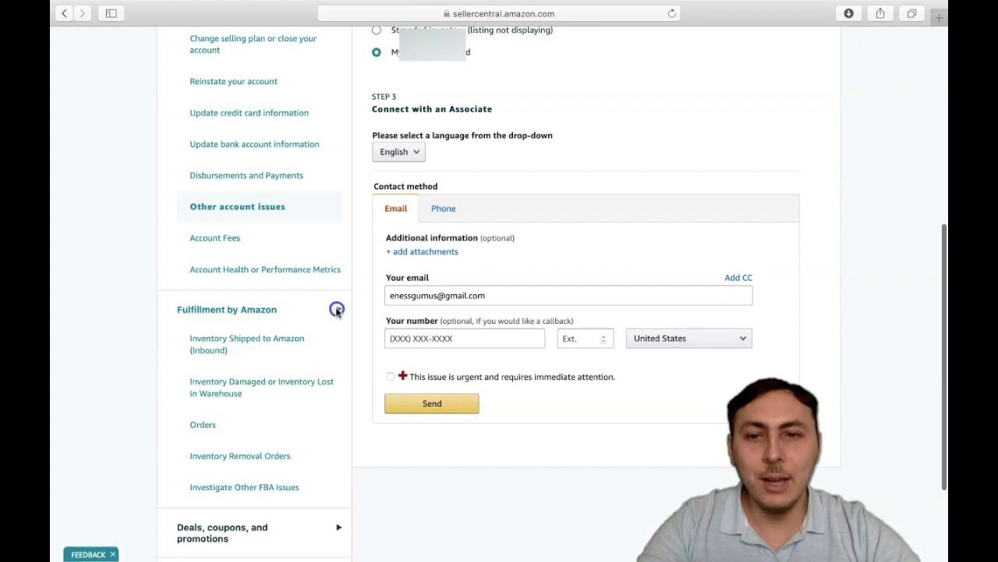
{"action": "scroll", "coordinate": [273, 349], "scroll_direction": "down", "scroll_amount": 2}
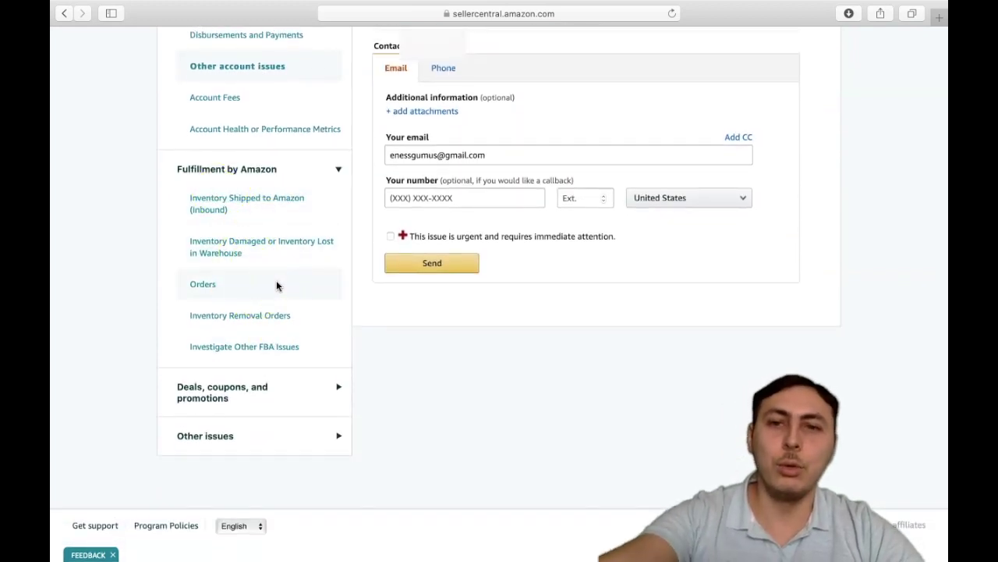
{"action": "left_click", "coordinate": [246, 207]}
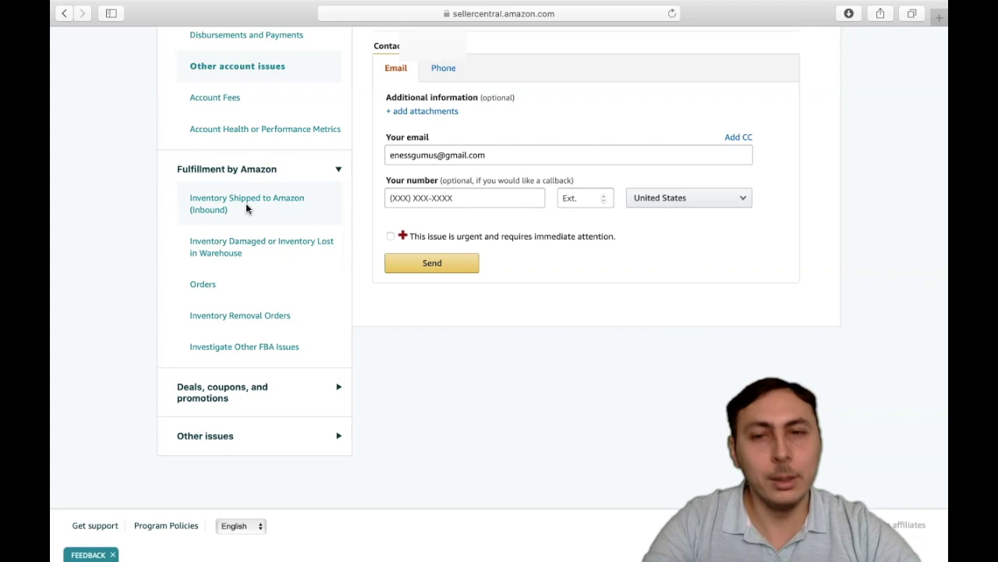
{"action": "left_click", "coordinate": [247, 205]}
{"action": "left_click", "coordinate": [278, 345]}
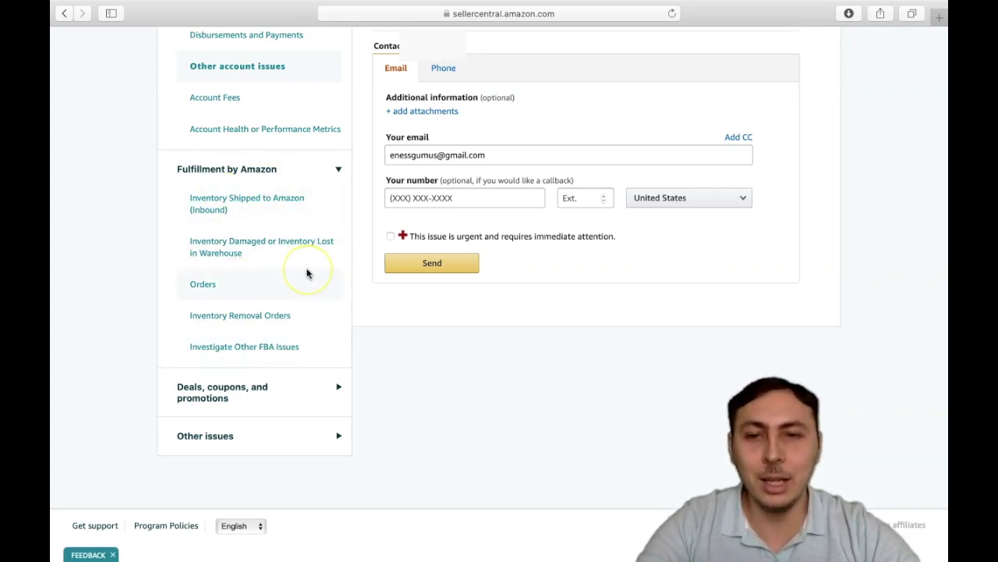
{"action": "scroll", "coordinate": [307, 273], "scroll_direction": "up", "scroll_amount": 5}
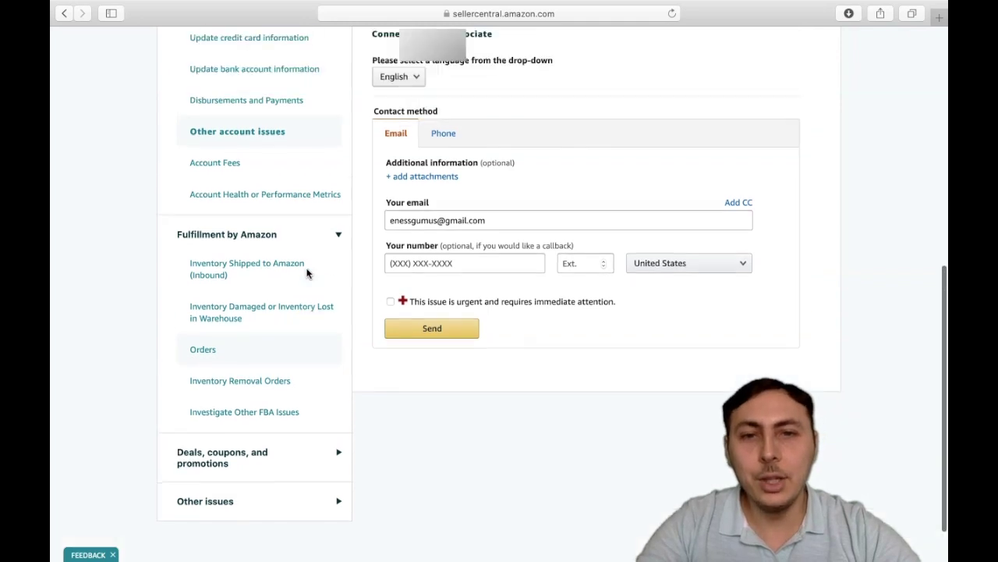
{"action": "scroll", "coordinate": [289, 255], "scroll_direction": "up", "scroll_amount": 3}
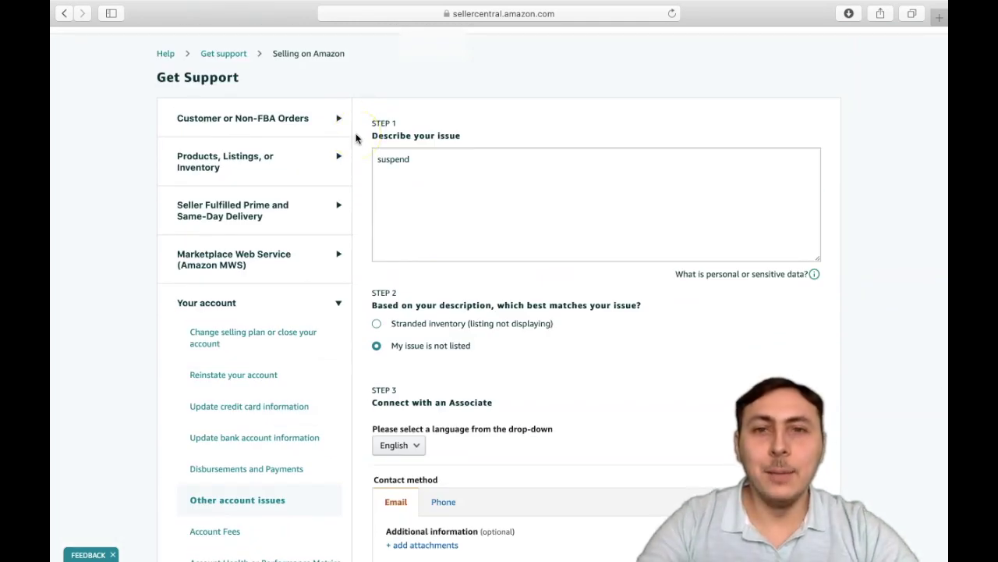
{"action": "scroll", "coordinate": [507, 340], "scroll_direction": "down", "scroll_amount": 4}
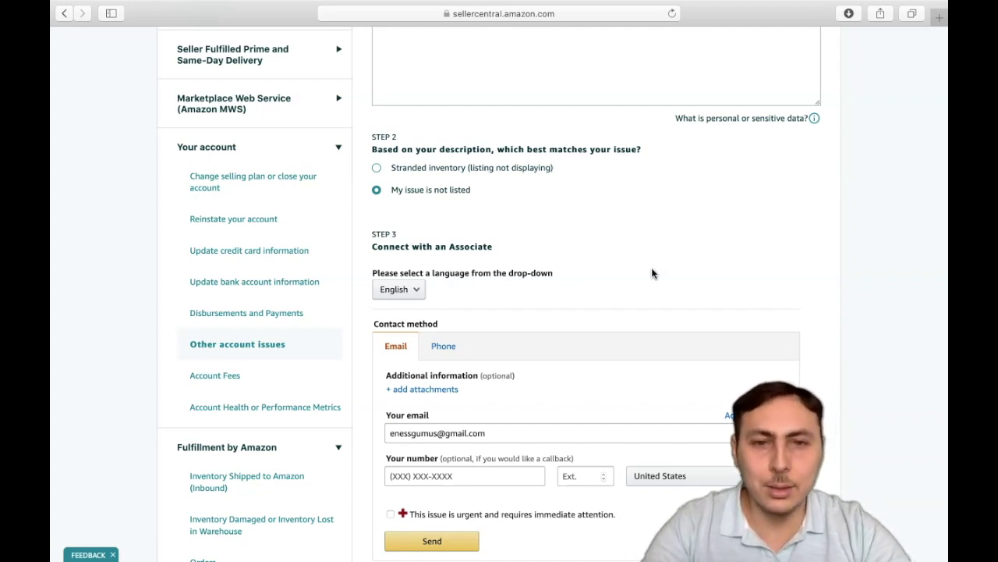
{"action": "left_click", "coordinate": [641, 275]}
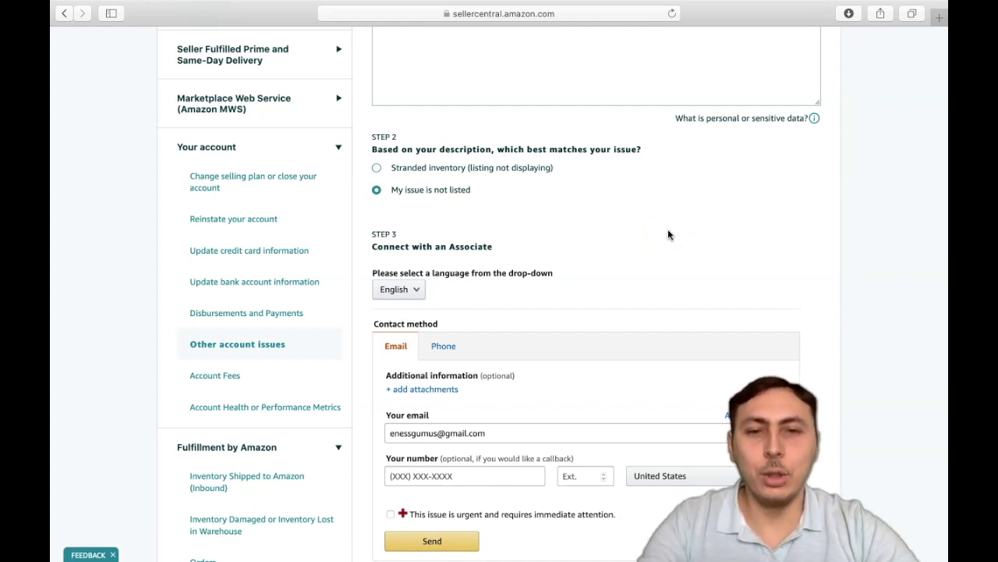
{"action": "left_click", "coordinate": [633, 252]}
{"action": "scroll", "coordinate": [590, 287], "scroll_direction": "up", "scroll_amount": 2}
{"action": "left_click", "coordinate": [496, 79]}
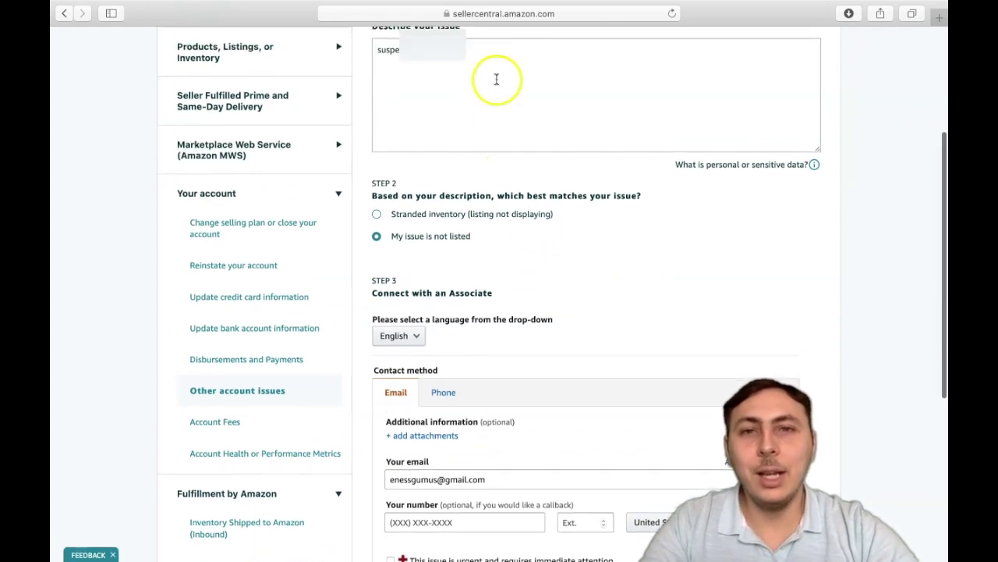
{"action": "scroll", "coordinate": [496, 79], "scroll_direction": "up", "scroll_amount": 1}
{"action": "type", "text": "nd"}
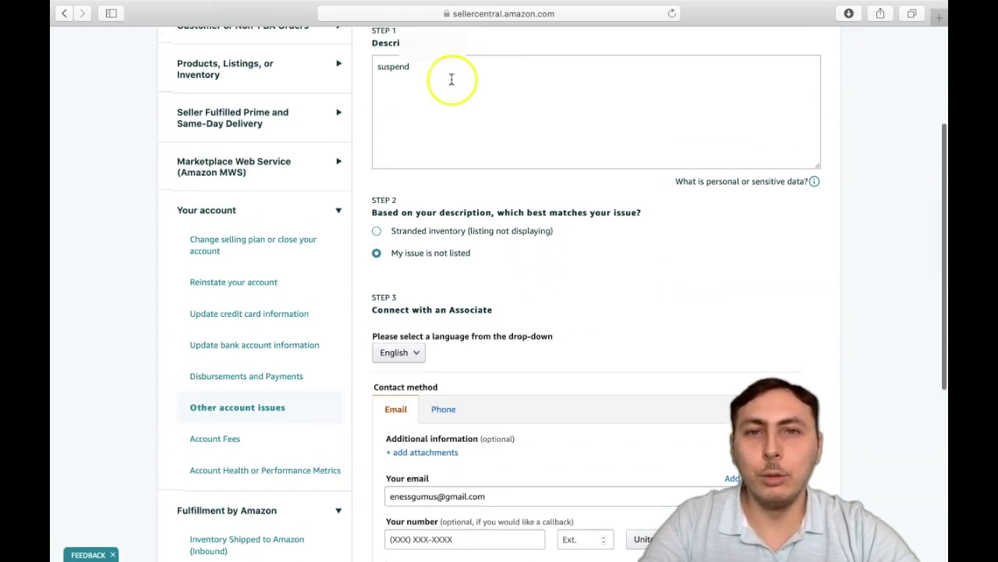
{"action": "scroll", "coordinate": [450, 79], "scroll_direction": "up", "scroll_amount": 1}
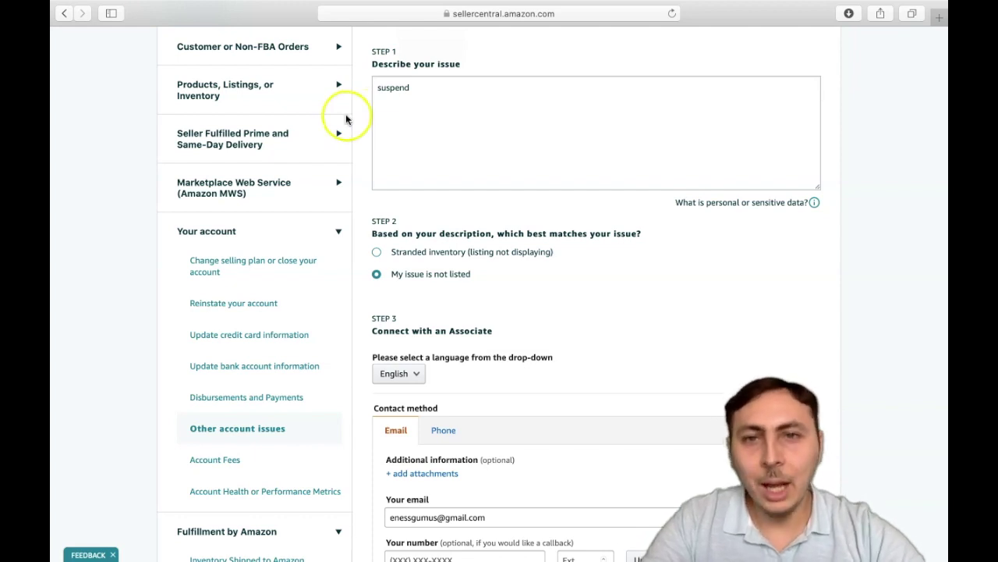
Step: Return to the Get Support service choices and open support for Advertising and Stores
{"action": "scroll", "coordinate": [363, 122], "scroll_direction": "up", "scroll_amount": 8}
{"action": "left_click", "coordinate": [224, 152]}
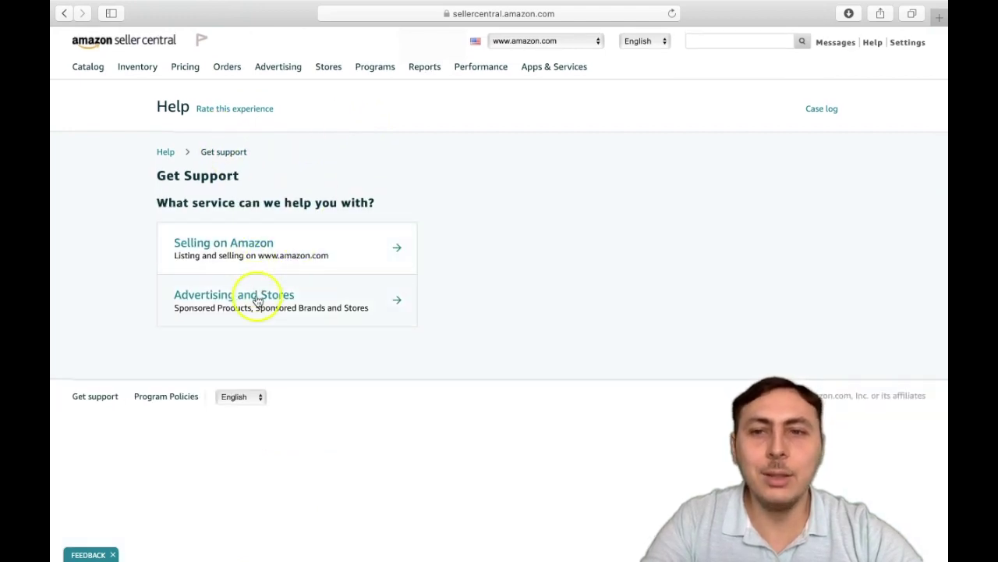
{"action": "left_click", "coordinate": [372, 294]}
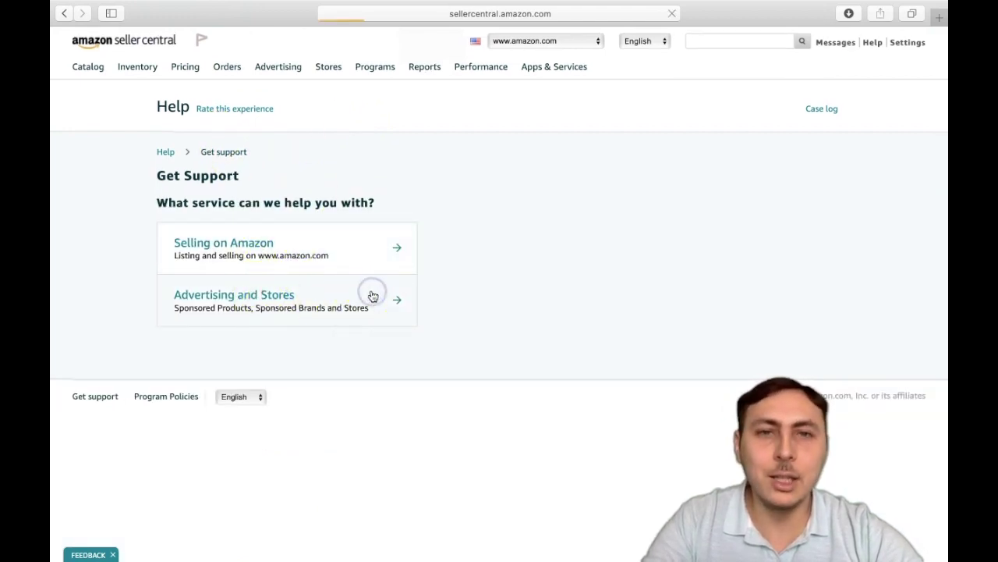
{"action": "left_click", "coordinate": [310, 323]}
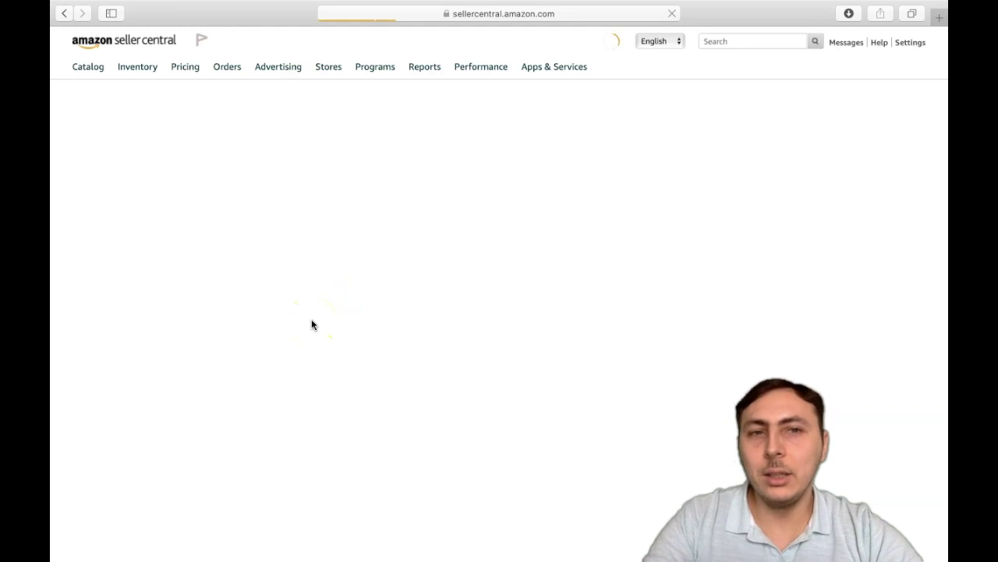
Step: Open Campaign Management under Sponsored Products and choose "Bid and Budget issues" as the kind of issue
{"action": "left_click", "coordinate": [257, 234]}
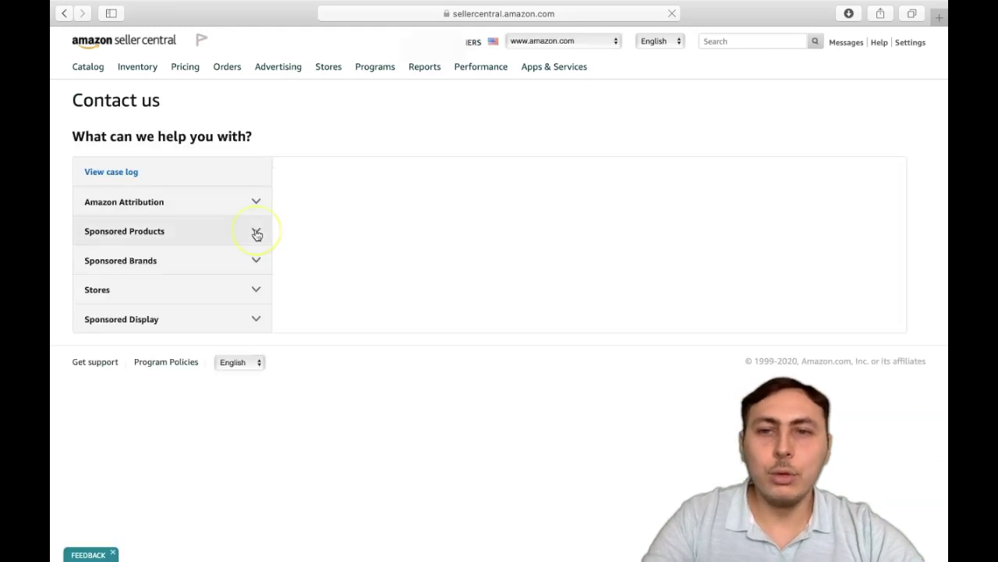
{"action": "left_click", "coordinate": [113, 259]}
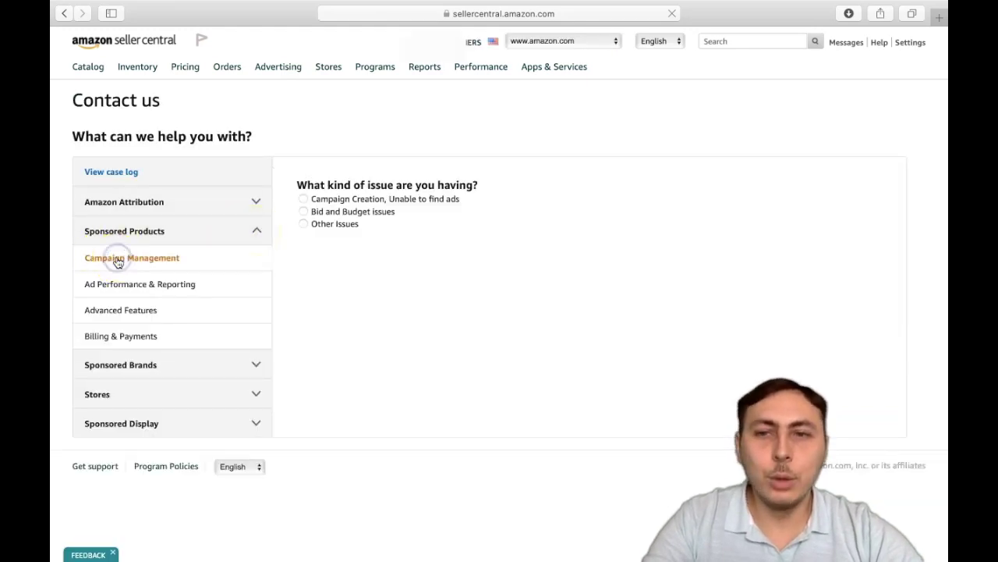
{"action": "left_click", "coordinate": [303, 211]}
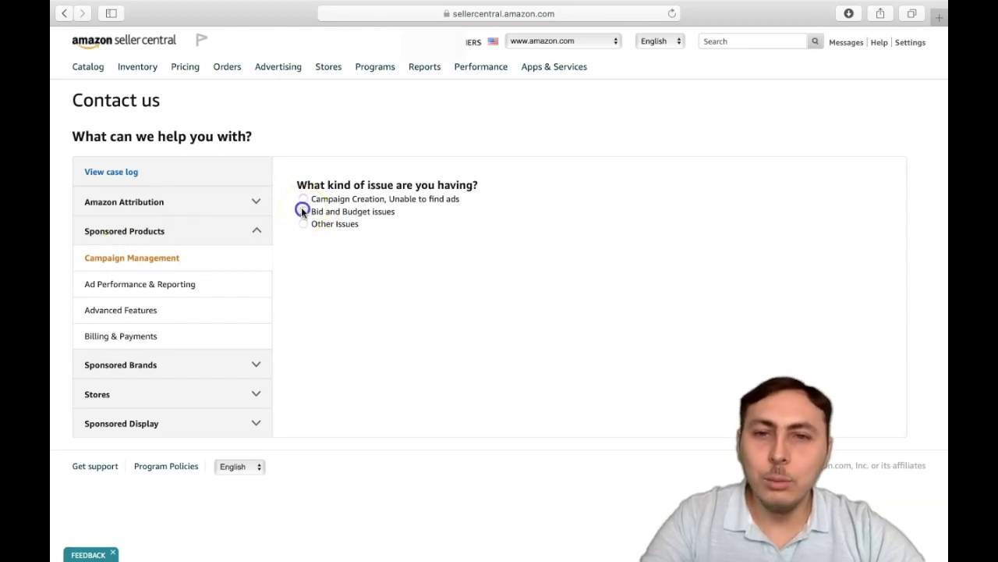
Step: Review the bid and budget contact form, from the issue description and campaign fields to the contact method and urgent-issue option
{"action": "scroll", "coordinate": [453, 261], "scroll_direction": "down", "scroll_amount": 2}
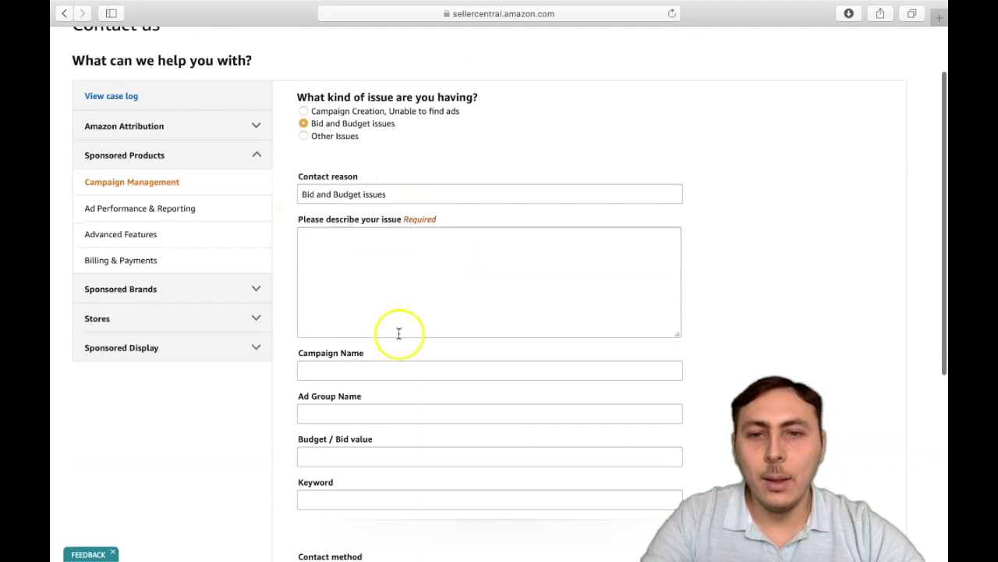
{"action": "scroll", "coordinate": [396, 332], "scroll_direction": "down", "scroll_amount": 8}
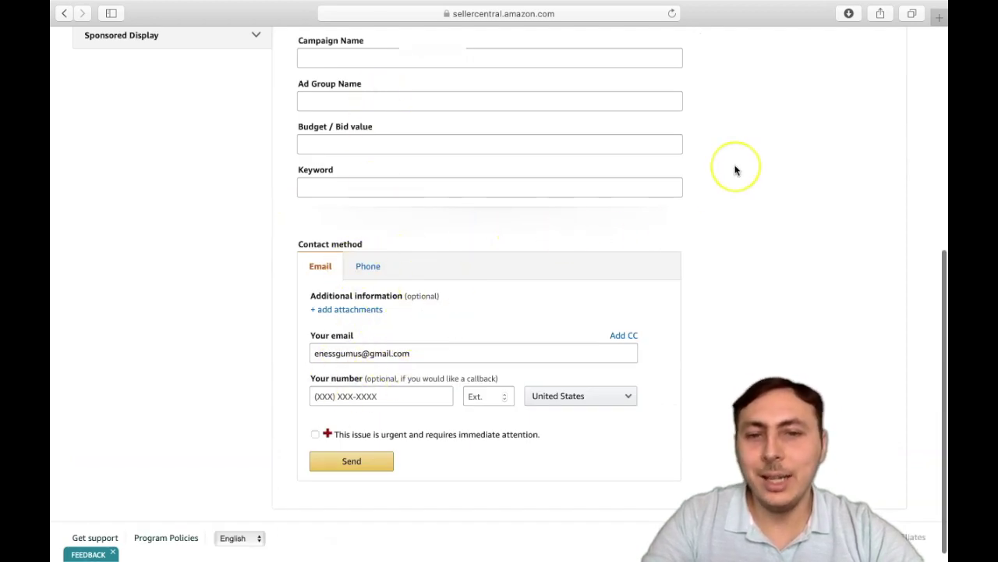
{"action": "scroll", "coordinate": [735, 170], "scroll_direction": "down", "scroll_amount": 1}
{"action": "scroll", "coordinate": [734, 170], "scroll_direction": "up", "scroll_amount": 1}
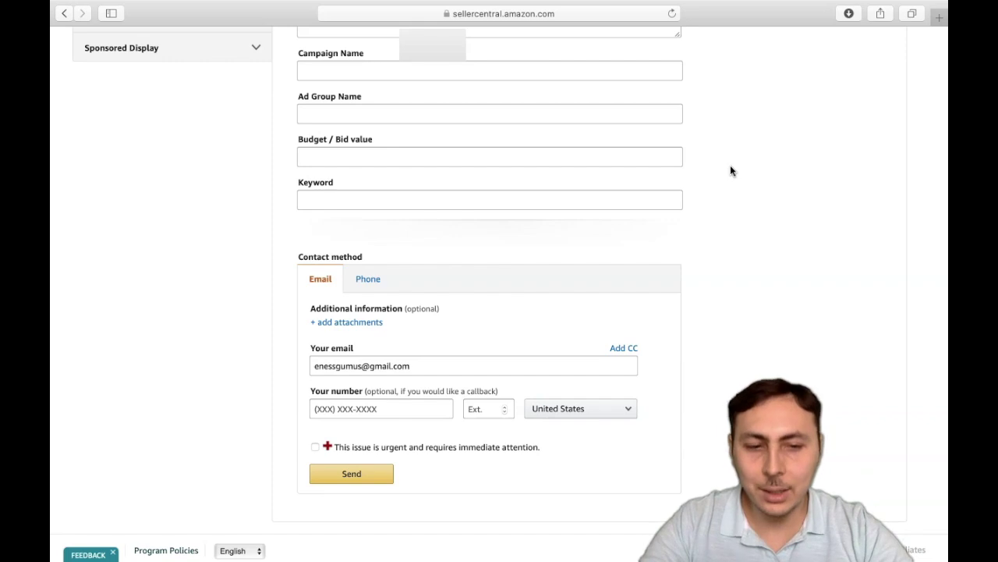
{"action": "left_click", "coordinate": [316, 448]}
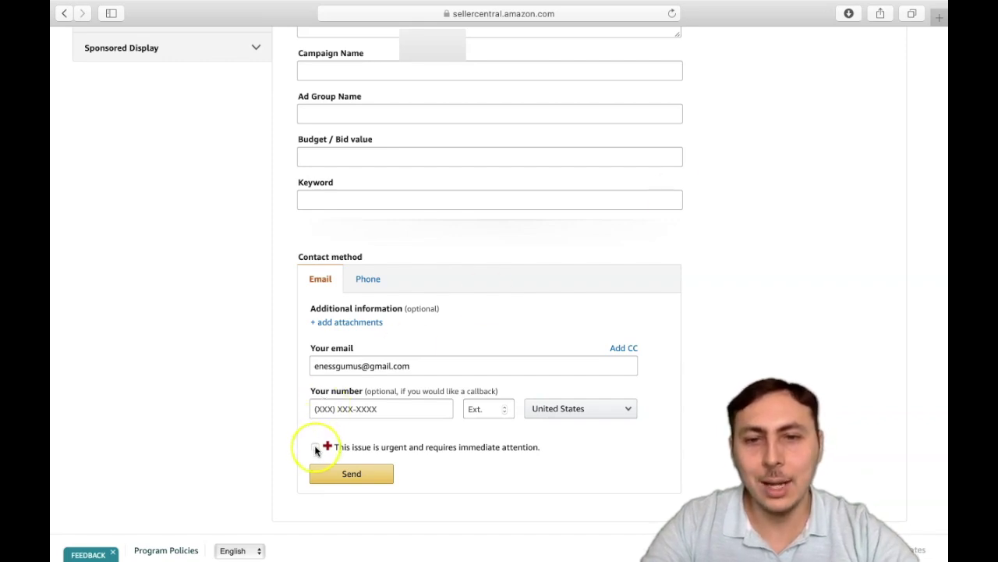